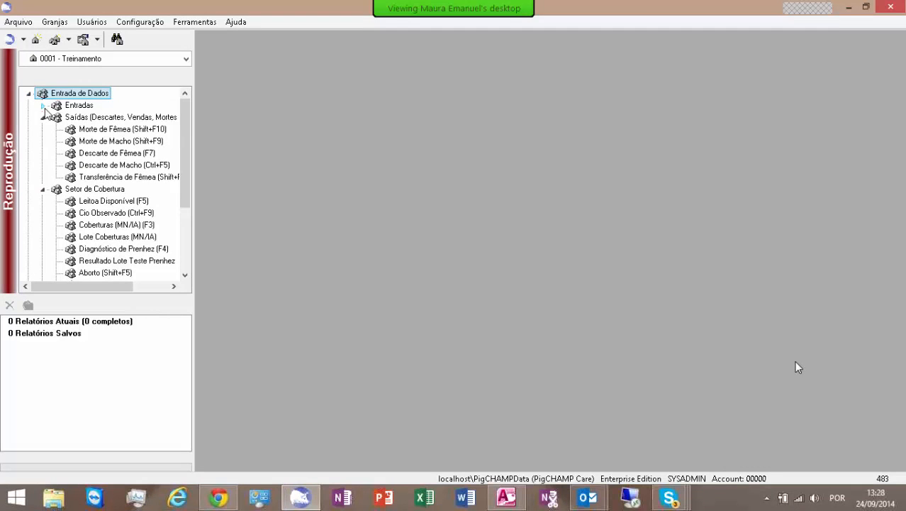
Expand the Entradas group of the data entry tree and open the Entrada de Leitoa form.
{"action": "left_click", "coordinate": [43, 106]}
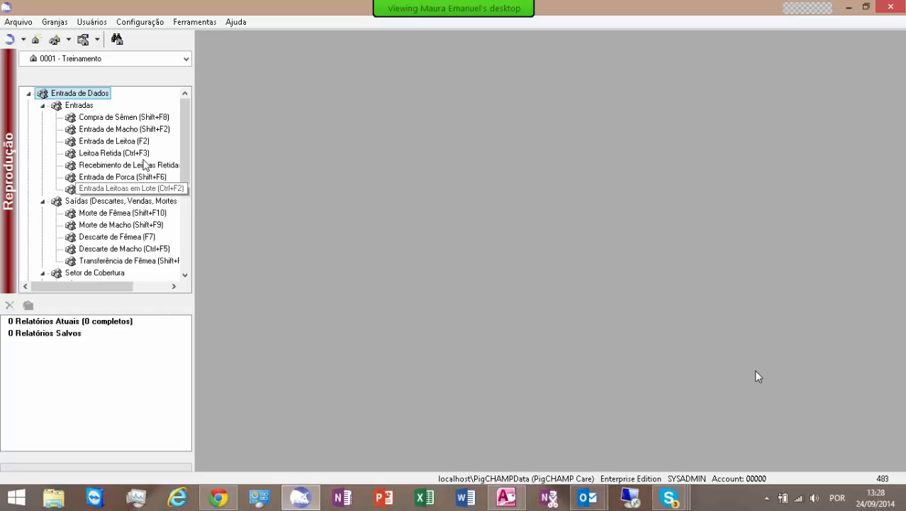
{"action": "key", "text": "Escape"}
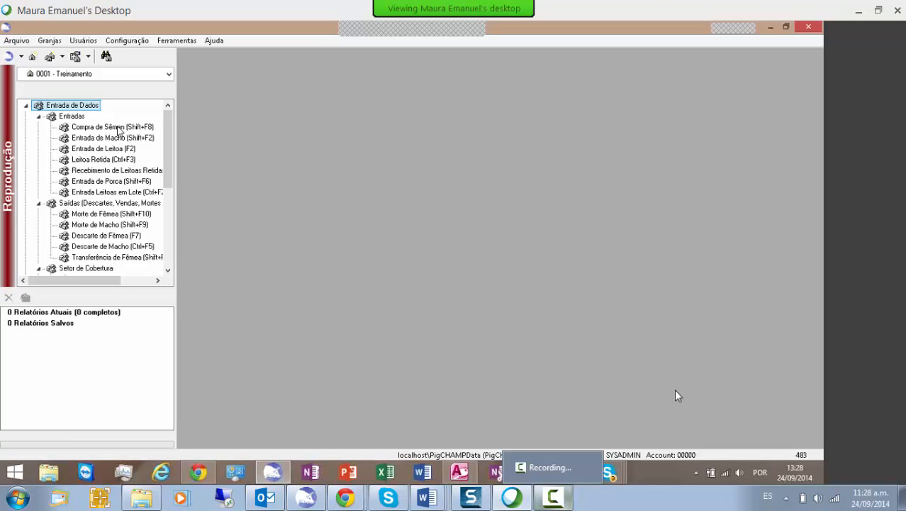
{"action": "key", "text": "alt+Return"}
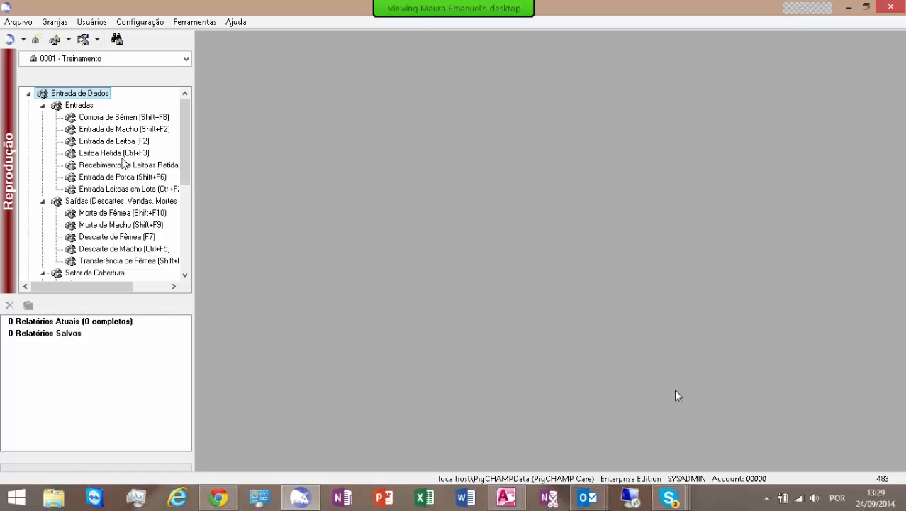
{"action": "double_click", "coordinate": [80, 141]}
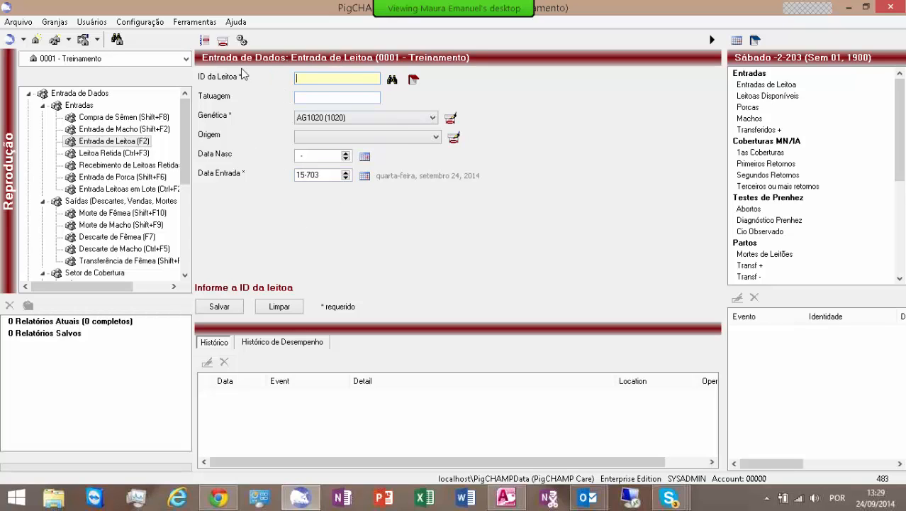
Open the form's data item management and move Data Entrada up to directly below ID da Leitoa in the selected items.
{"action": "left_click", "coordinate": [205, 40]}
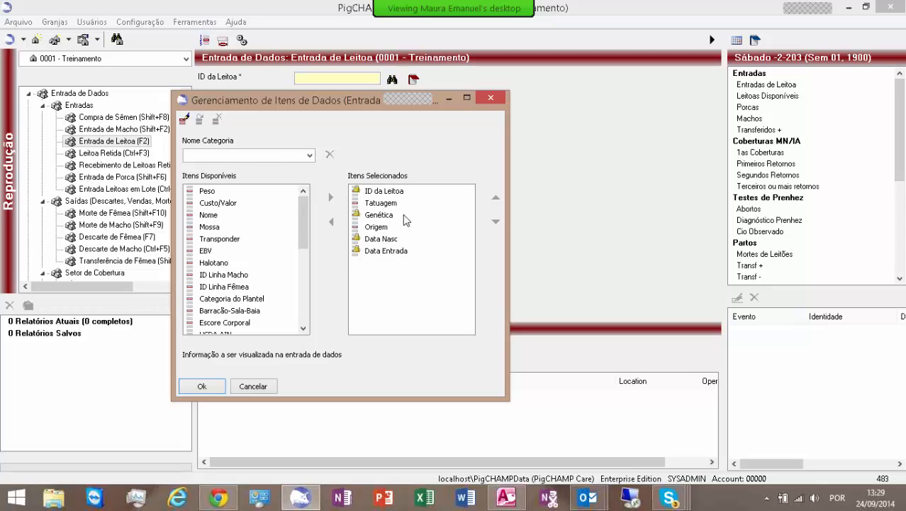
{"action": "left_click", "coordinate": [377, 204]}
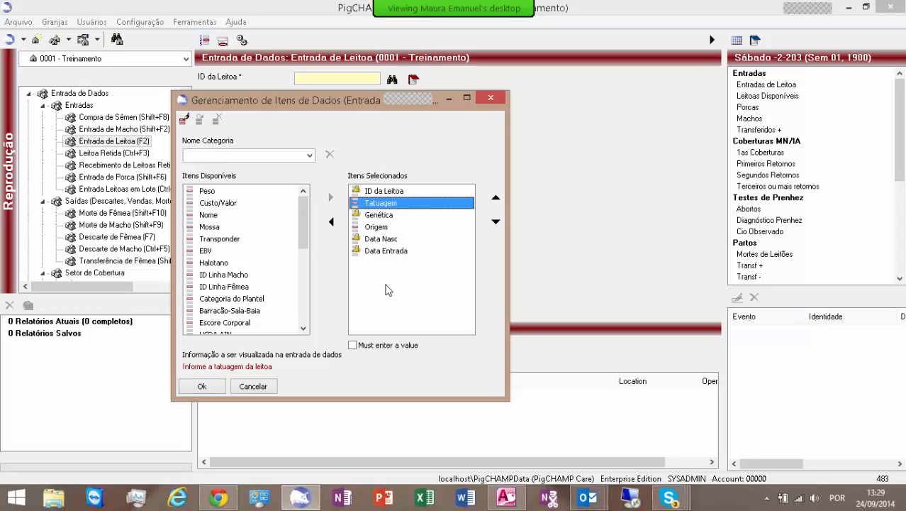
{"action": "left_click", "coordinate": [382, 252]}
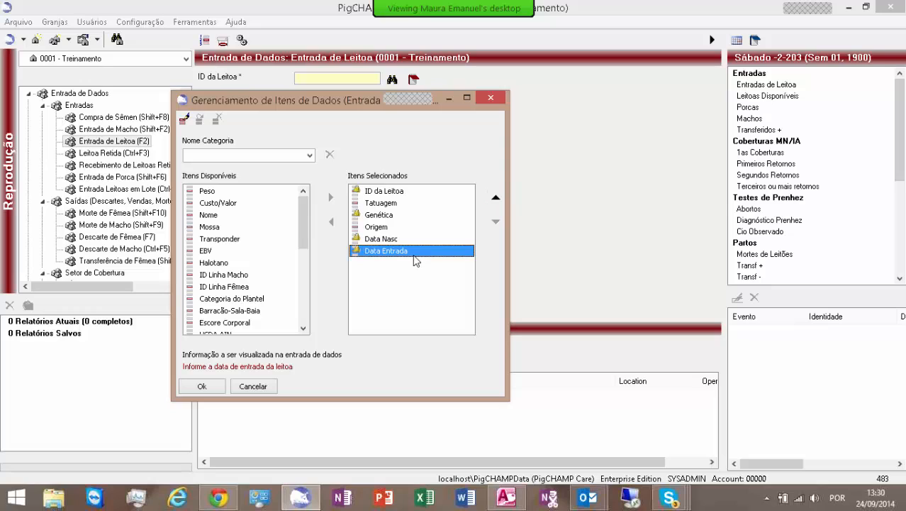
{"action": "left_click", "coordinate": [495, 198]}
{"action": "left_click", "coordinate": [495, 197]}
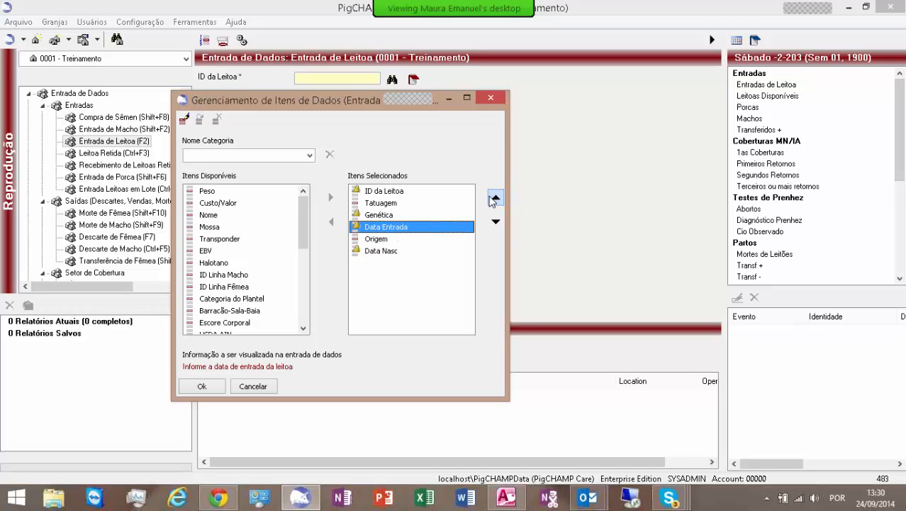
{"action": "left_click", "coordinate": [495, 198]}
{"action": "left_click", "coordinate": [495, 198]}
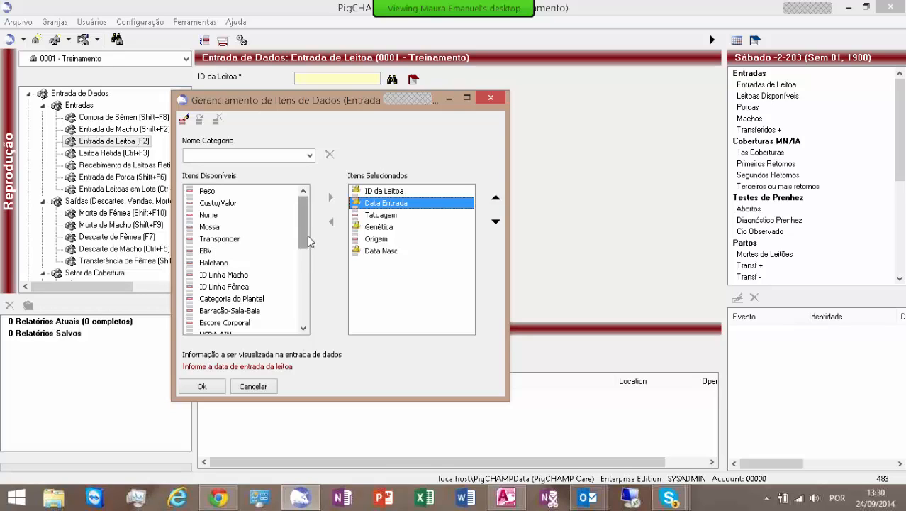
Add Peso from the available items to the form's selected items.
{"action": "left_click_drag", "start_coordinate": [307, 235], "coordinate": [317, 187]}
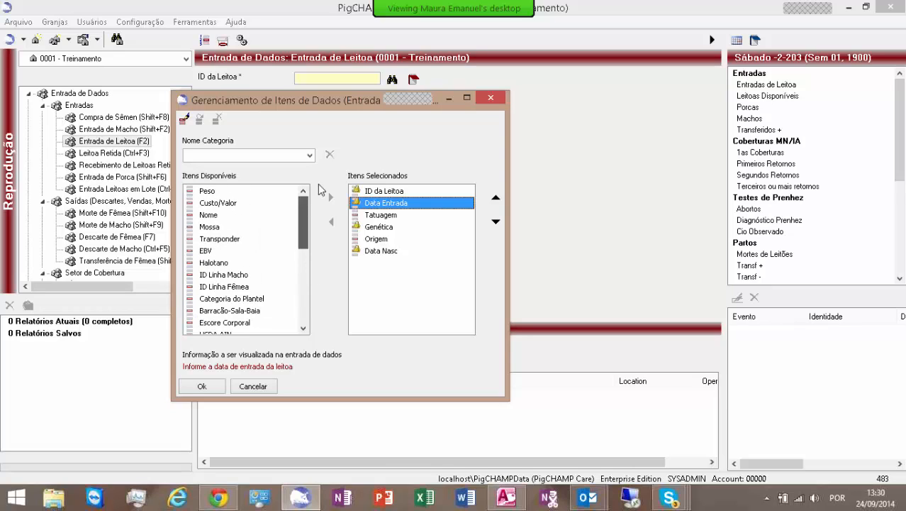
{"action": "left_click", "coordinate": [208, 194]}
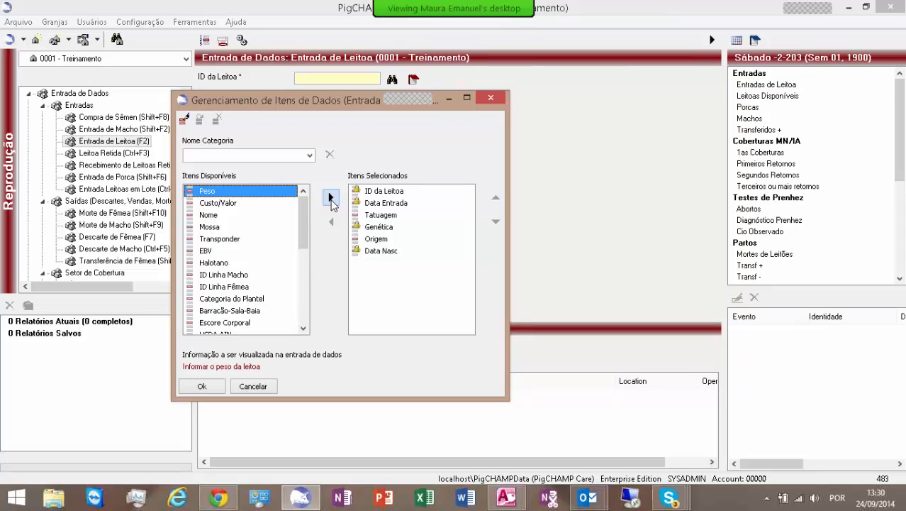
{"action": "left_click", "coordinate": [331, 199]}
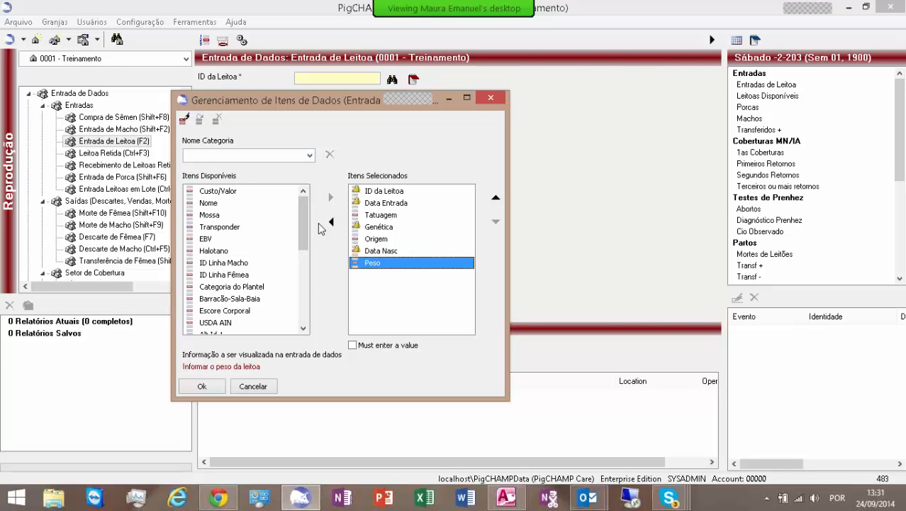
{"action": "mouse_move", "coordinate": [306, 226]}
{"action": "left_mouse_down"}
{"action": "mouse_move", "coordinate": [303, 265]}
{"action": "mouse_move", "coordinate": [303, 241]}
{"action": "left_mouse_up"}
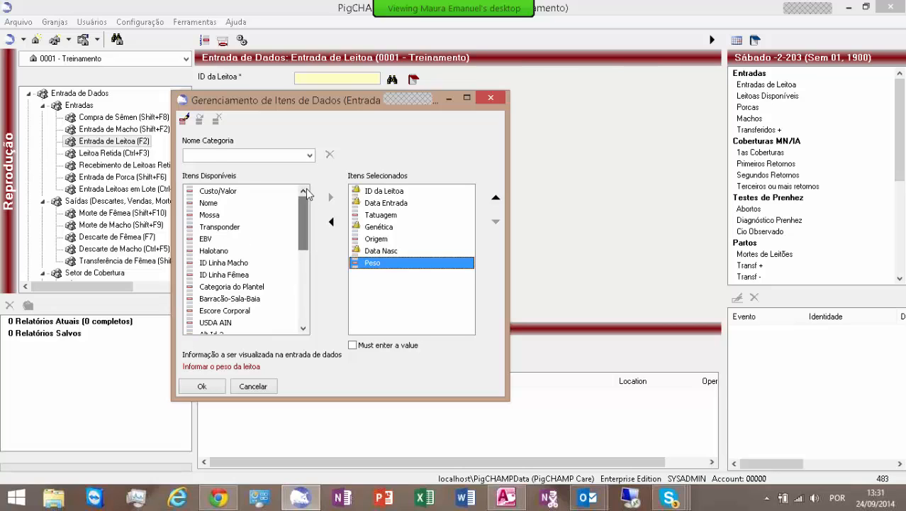
Start a new custom data item named "Nota Fiscal" with the help text "Informe o número da NF referente a este animal".
{"action": "left_click", "coordinate": [185, 120]}
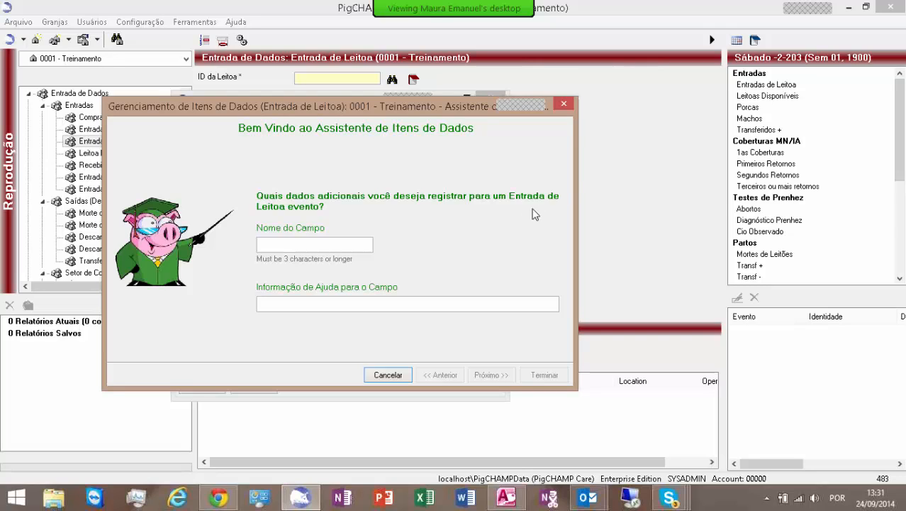
{"action": "left_click", "coordinate": [318, 246]}
{"action": "type", "text": "N"}
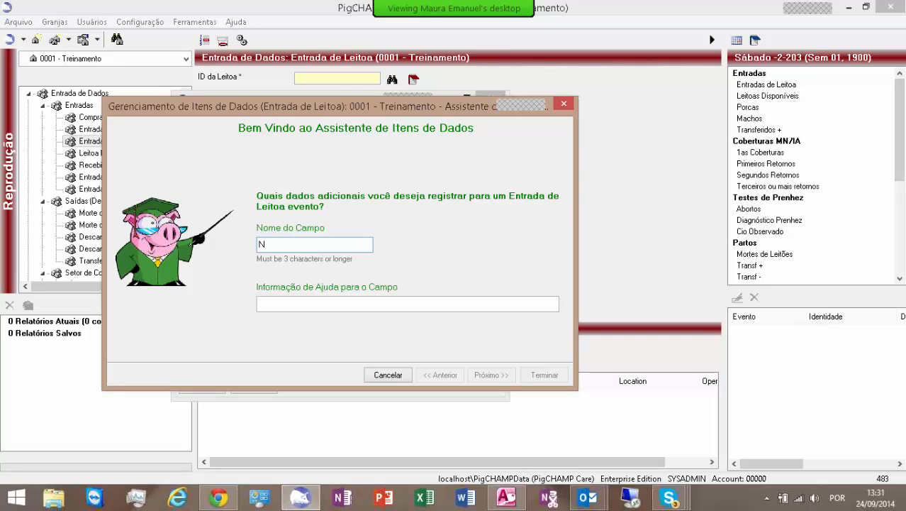
{"action": "type", "text": "ota"}
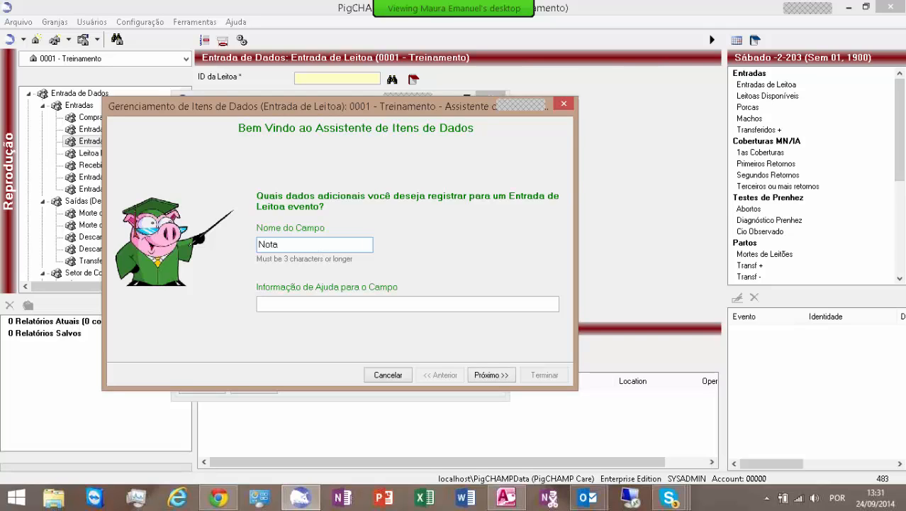
{"action": "type", "text": " Fiscal"}
{"action": "left_click", "coordinate": [341, 305]}
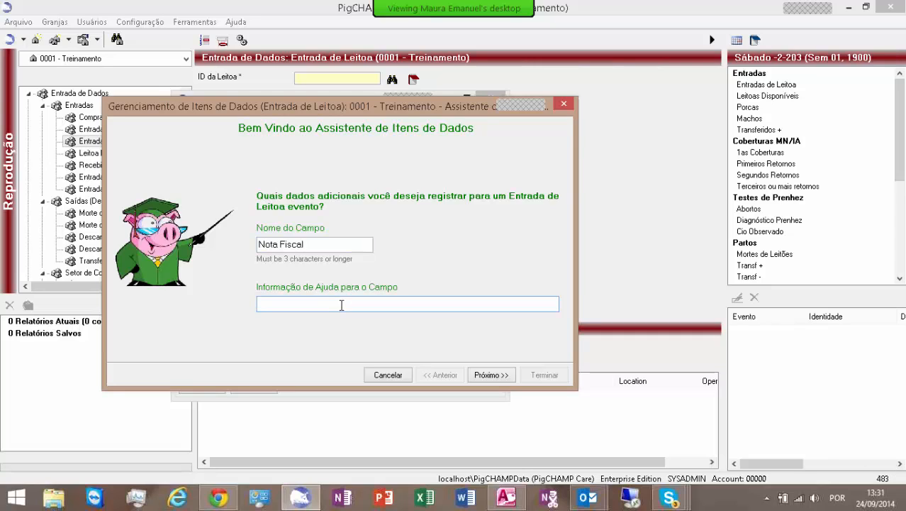
{"action": "type", "text": "Informe o número da NF"}
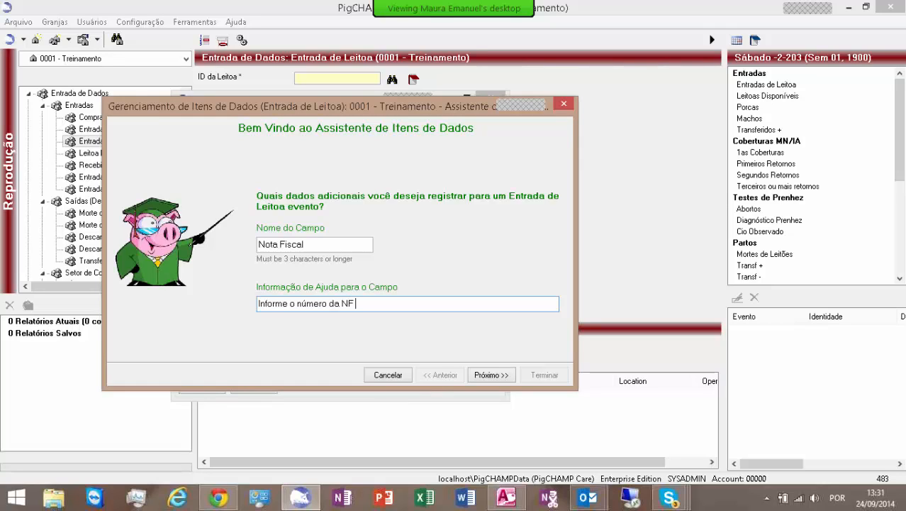
{"action": "type", "text": " rfee"}
{"action": "type", "text": "e"}
{"action": "type", "text": "ferente a es"}
{"action": "type", "text": "te ani"}
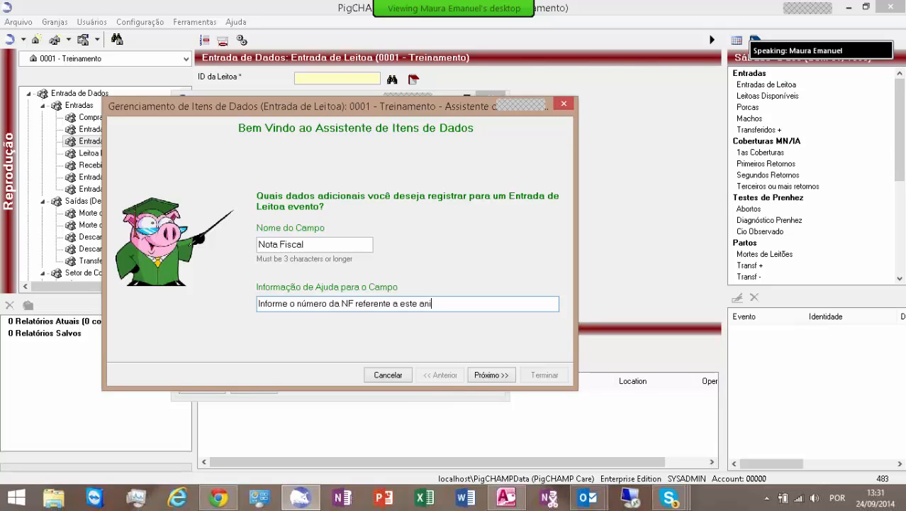
{"action": "type", "text": "mal"}
{"action": "left_click", "coordinate": [497, 375]}
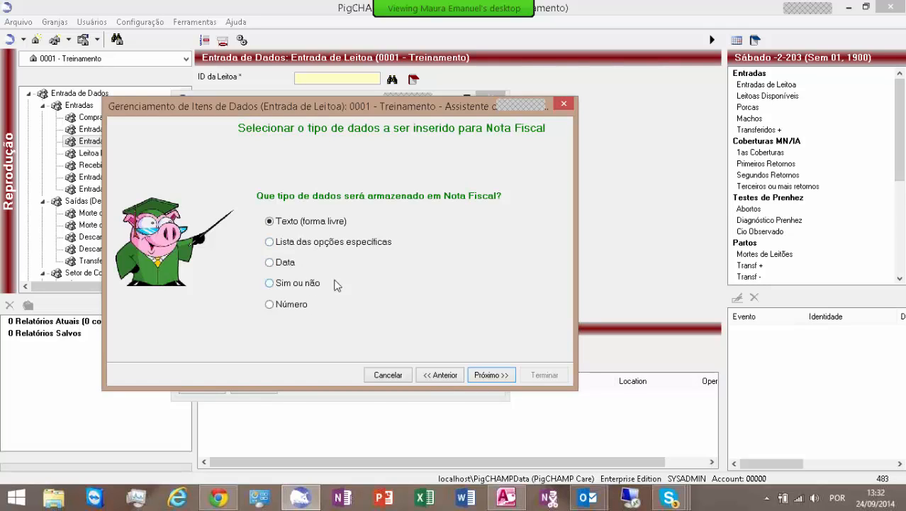
Define Nota Fiscal as a Número field with 6 decimal places, accept the default value limits and finish the wizard.
{"action": "left_click", "coordinate": [269, 305]}
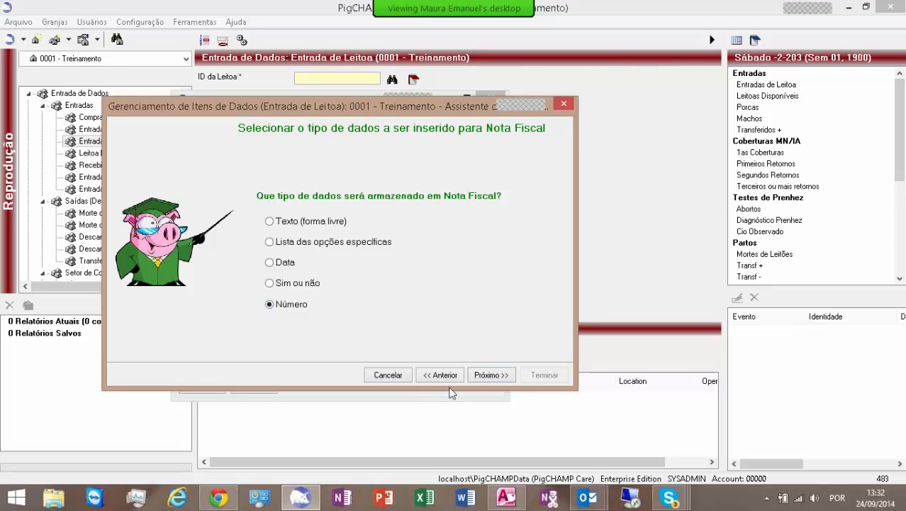
{"action": "left_click", "coordinate": [488, 376]}
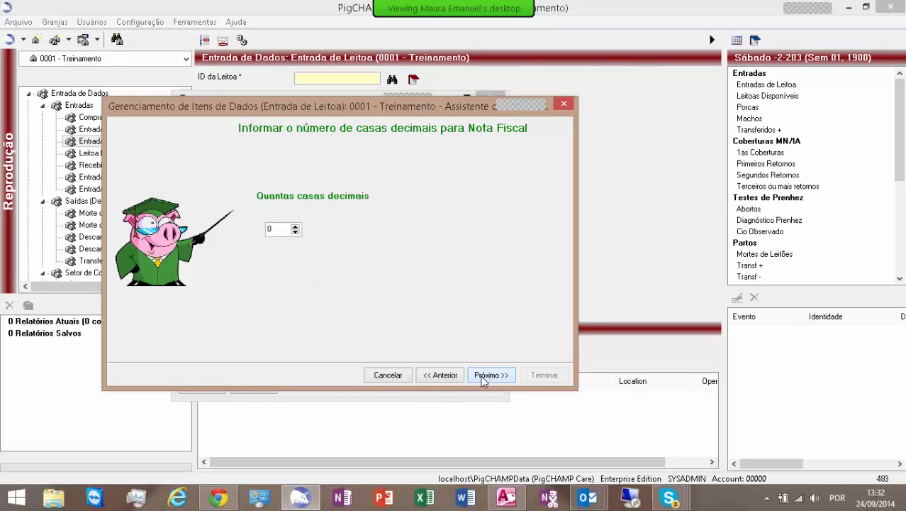
{"action": "double_click", "coordinate": [281, 228]}
{"action": "type", "text": "6"}
{"action": "left_click", "coordinate": [493, 376]}
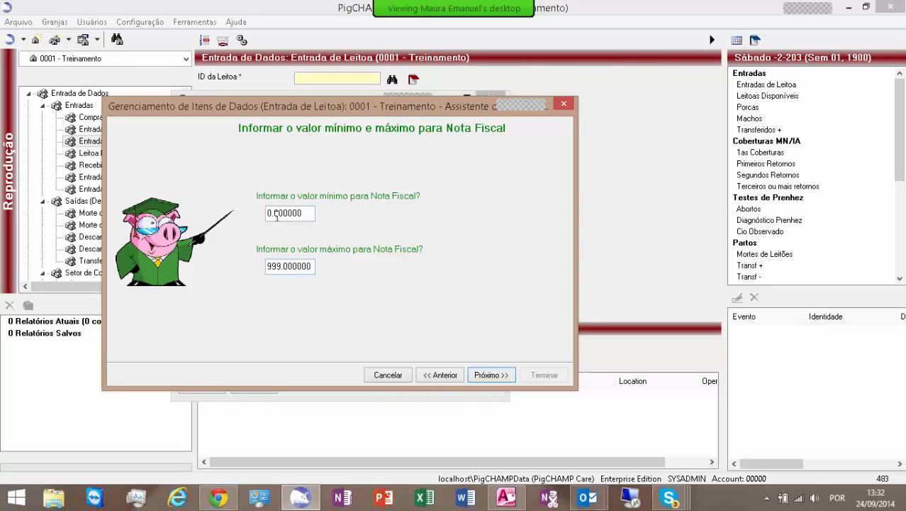
{"action": "left_click", "coordinate": [477, 376]}
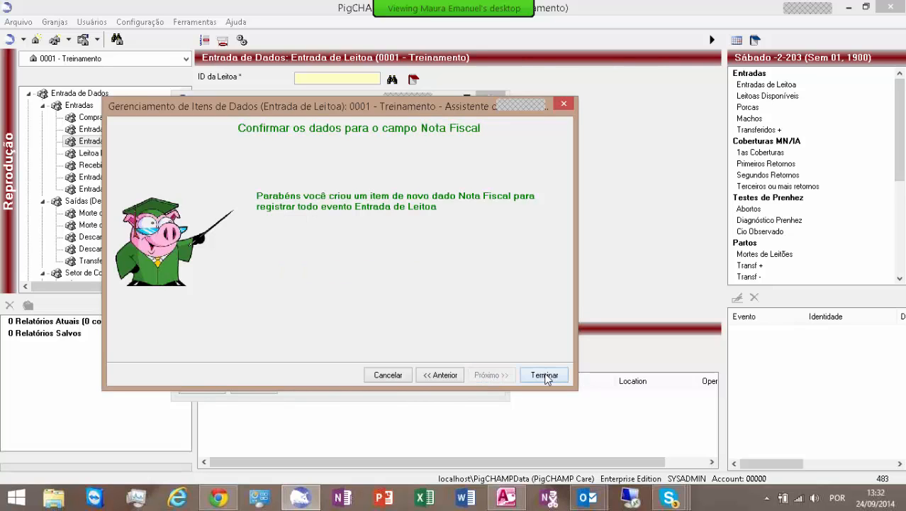
{"action": "left_click", "coordinate": [545, 375]}
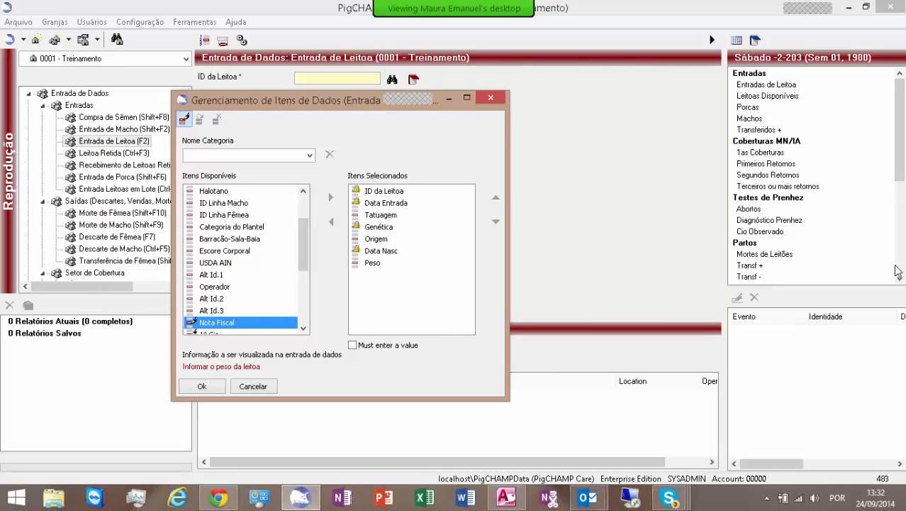
Add Nota Fiscal to the form's selected items and apply the data item configuration.
{"action": "left_click", "coordinate": [238, 322]}
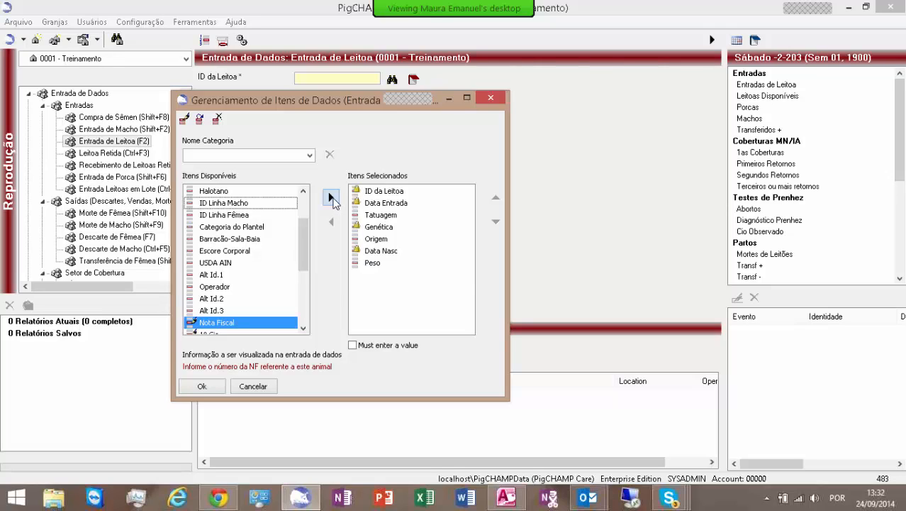
{"action": "left_click", "coordinate": [330, 197]}
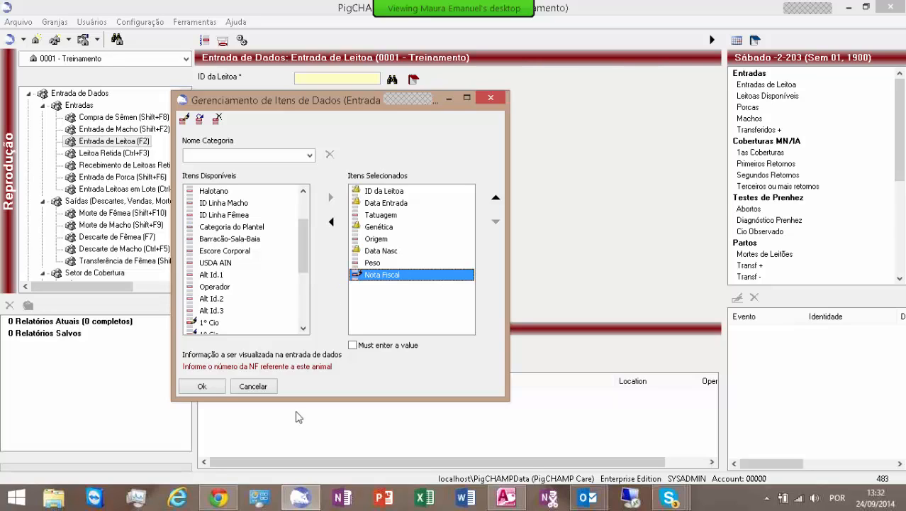
{"action": "left_click", "coordinate": [206, 389]}
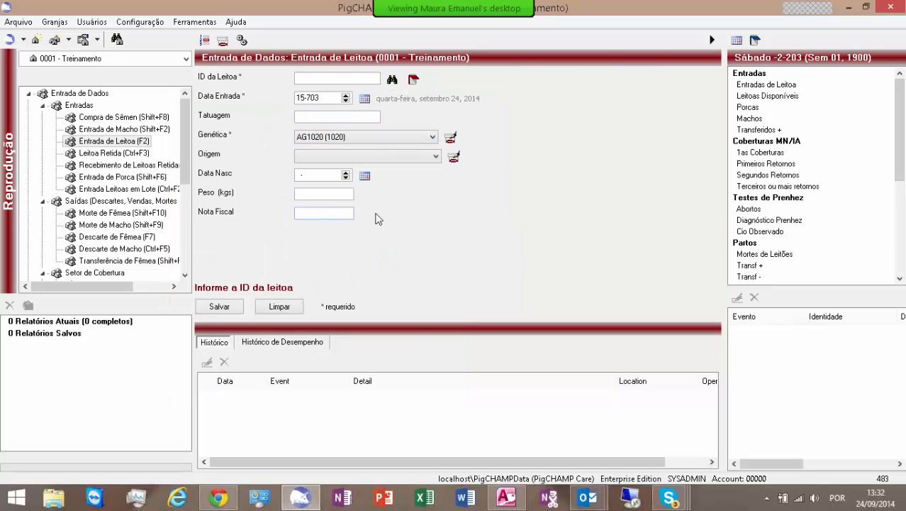
Enter the gilt's ID BR792, entry date 15-050 and tattoo 880AOS in the Entrada de Leitoa form.
{"action": "left_click", "coordinate": [320, 80]}
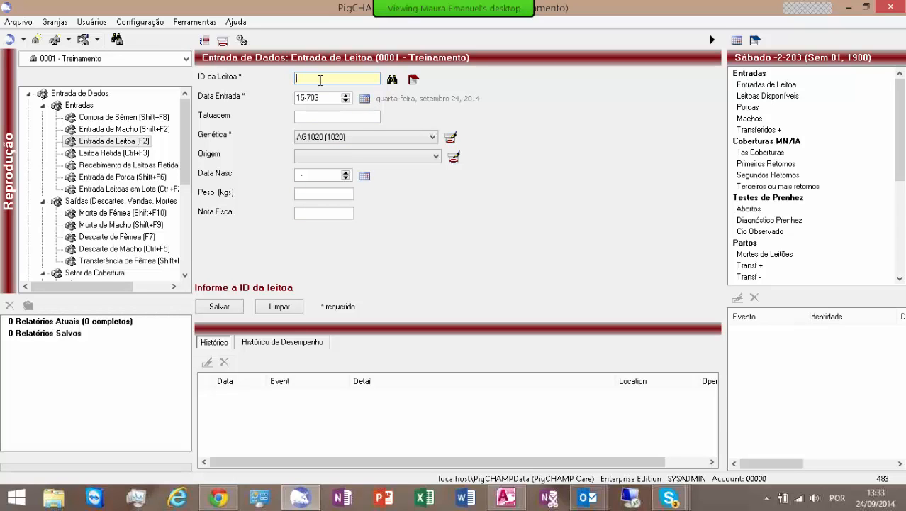
{"action": "type", "text": "BR792"}
{"action": "key", "text": "Tab"}
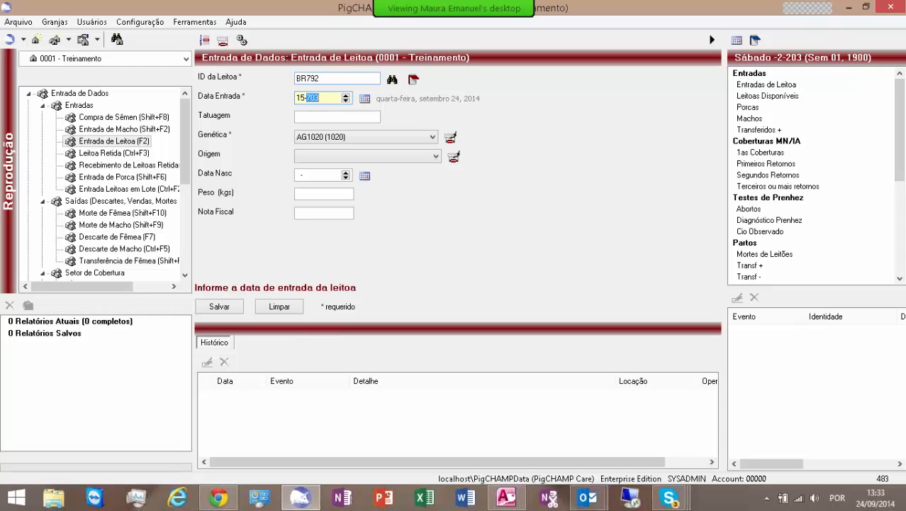
{"action": "type", "text": "050"}
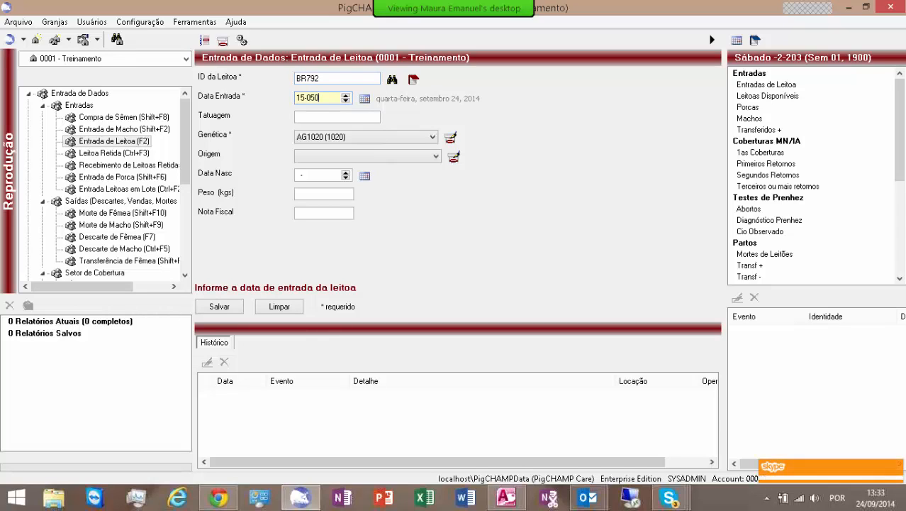
{"action": "key", "text": "Tab"}
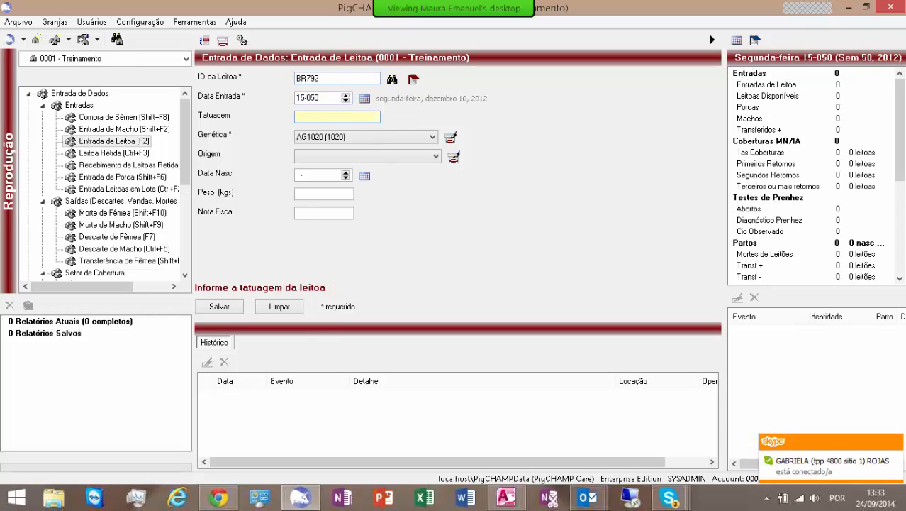
{"action": "type", "text": "880AOS"}
{"action": "key", "text": "Tab"}
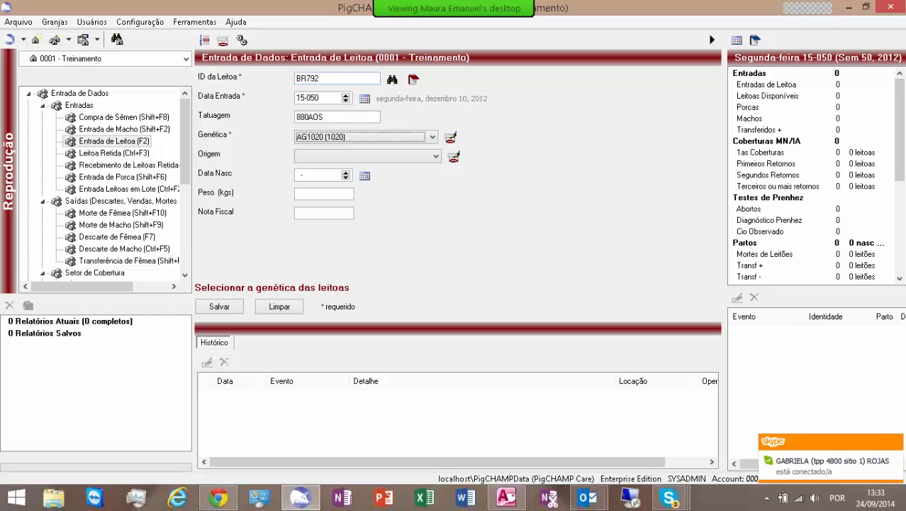
Set the genetics of gilt BR792 to C25 DP in the Entrada de Leitoa form.
{"action": "key", "text": "c"}
{"action": "left_click", "coordinate": [434, 138]}
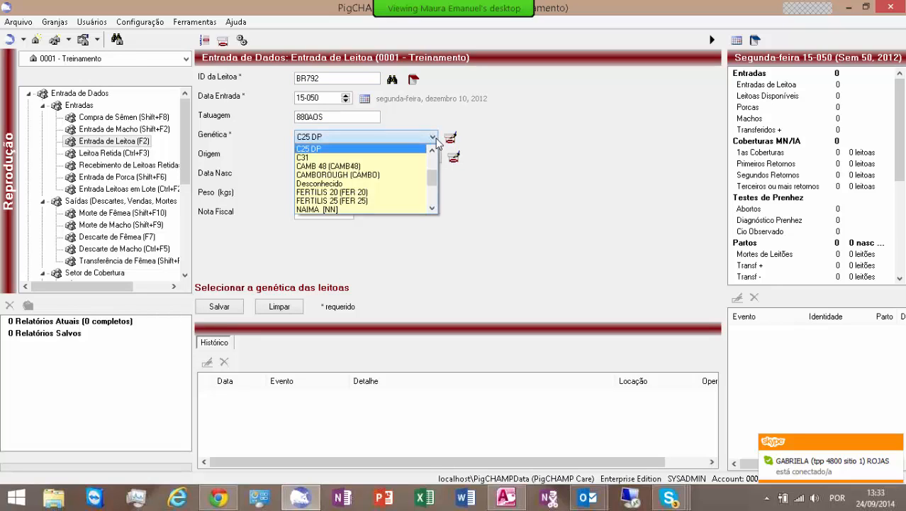
{"action": "left_click", "coordinate": [432, 152]}
{"action": "left_click", "coordinate": [431, 152]}
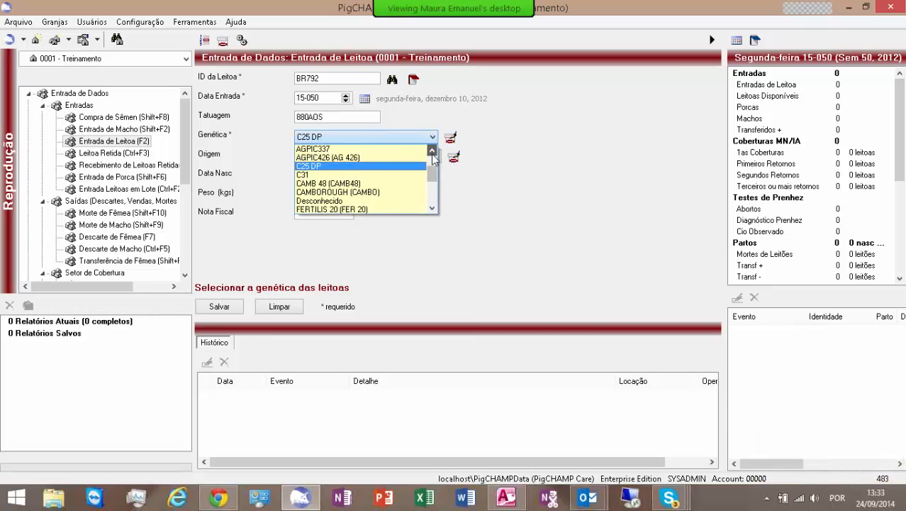
{"action": "left_click", "coordinate": [432, 152]}
{"action": "left_click", "coordinate": [341, 174]}
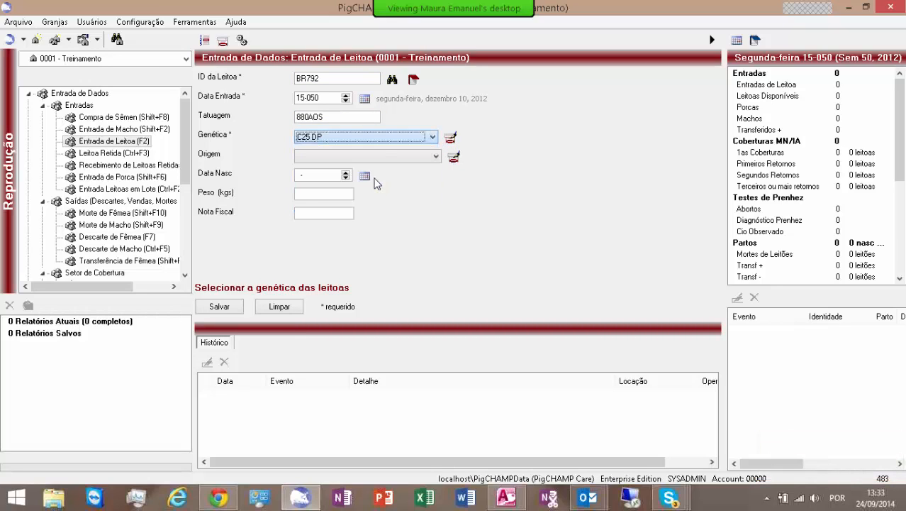
{"action": "left_click", "coordinate": [336, 157]}
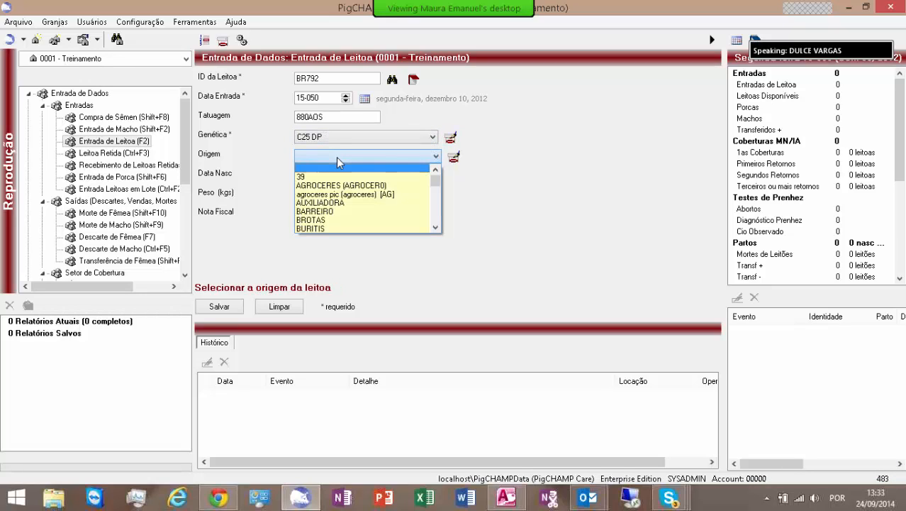
{"action": "left_click", "coordinate": [336, 157]}
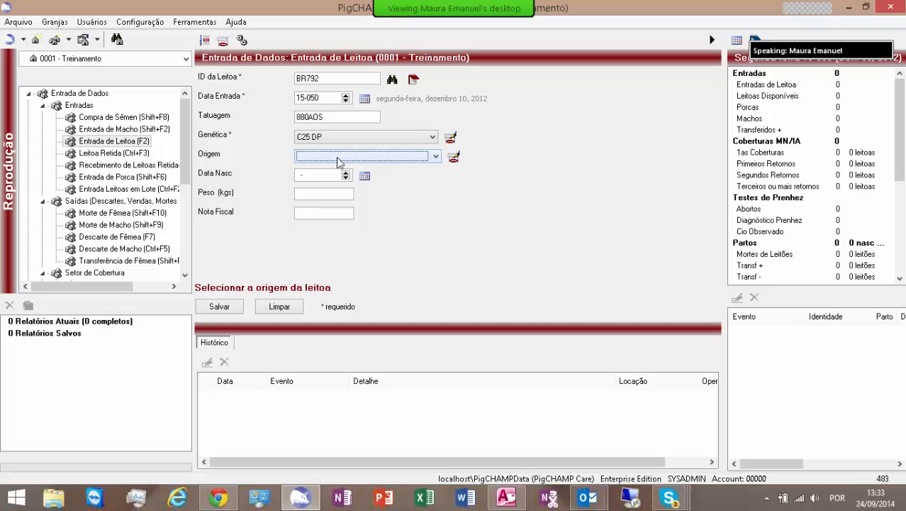
{"action": "left_click", "coordinate": [433, 159]}
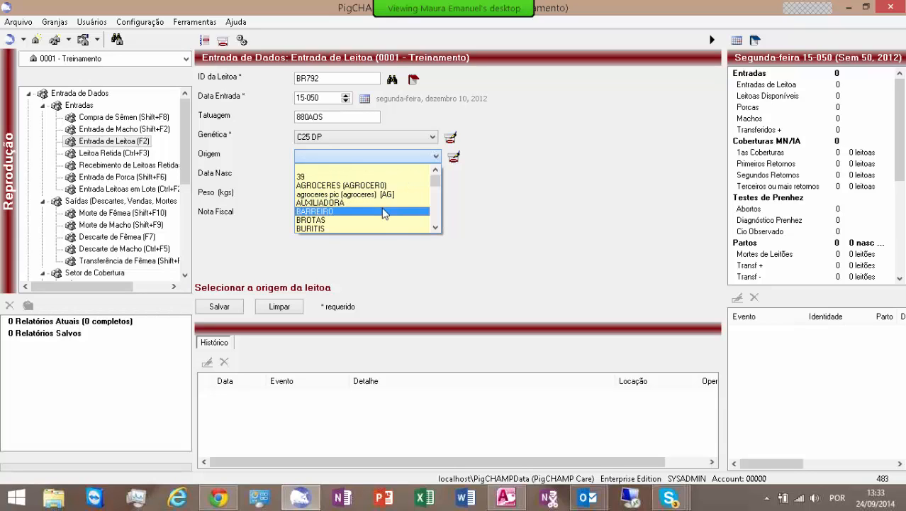
{"action": "left_click", "coordinate": [338, 179]}
{"action": "left_click", "coordinate": [307, 176]}
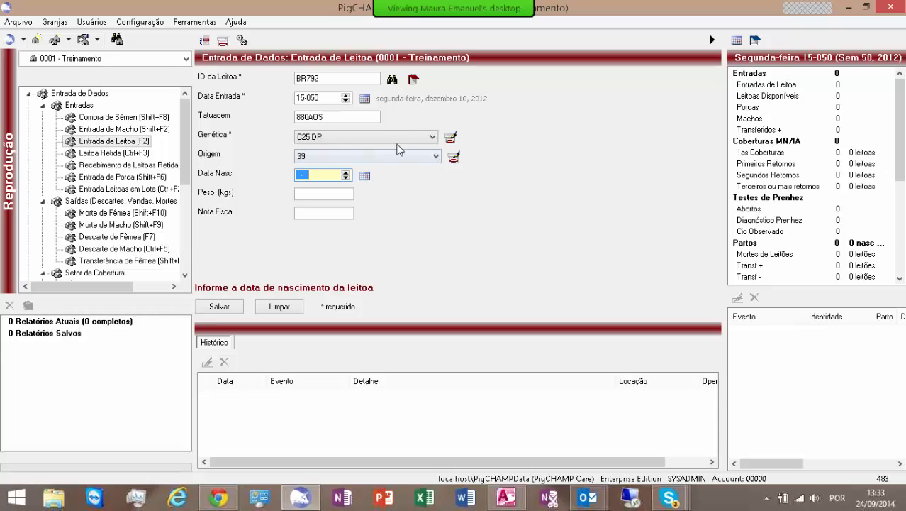
Set the origin of gilt BR792 to CECATTO.
{"action": "left_click", "coordinate": [435, 156]}
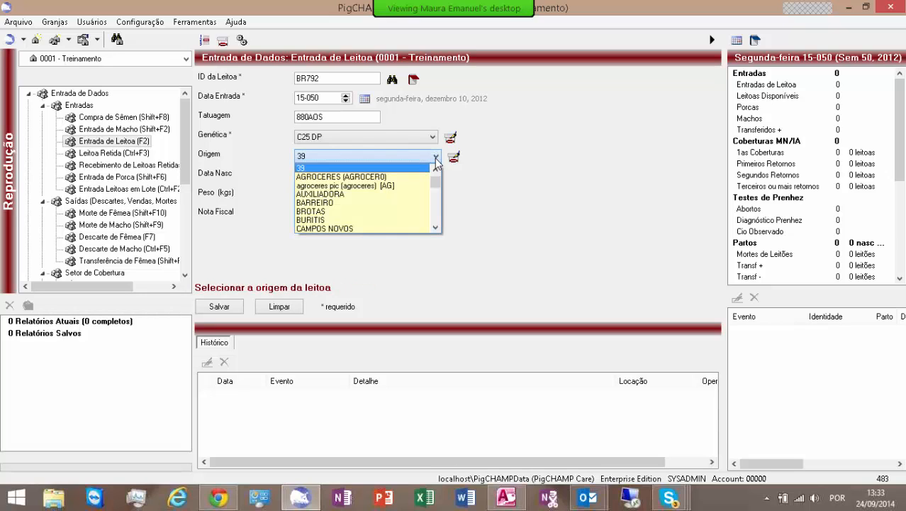
{"action": "left_click", "coordinate": [436, 228]}
{"action": "left_click", "coordinate": [437, 229]}
{"action": "left_click", "coordinate": [436, 228]}
{"action": "left_click", "coordinate": [437, 228]}
{"action": "left_click", "coordinate": [437, 228]}
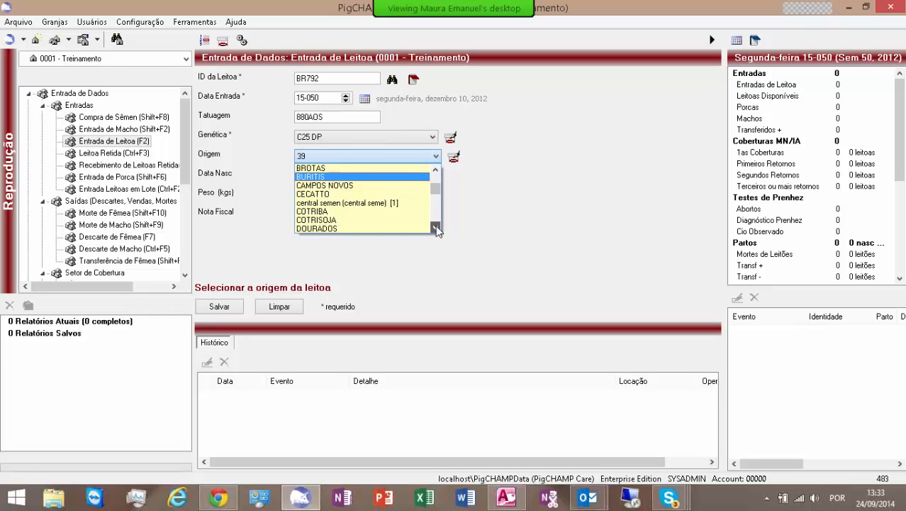
{"action": "left_click", "coordinate": [333, 194]}
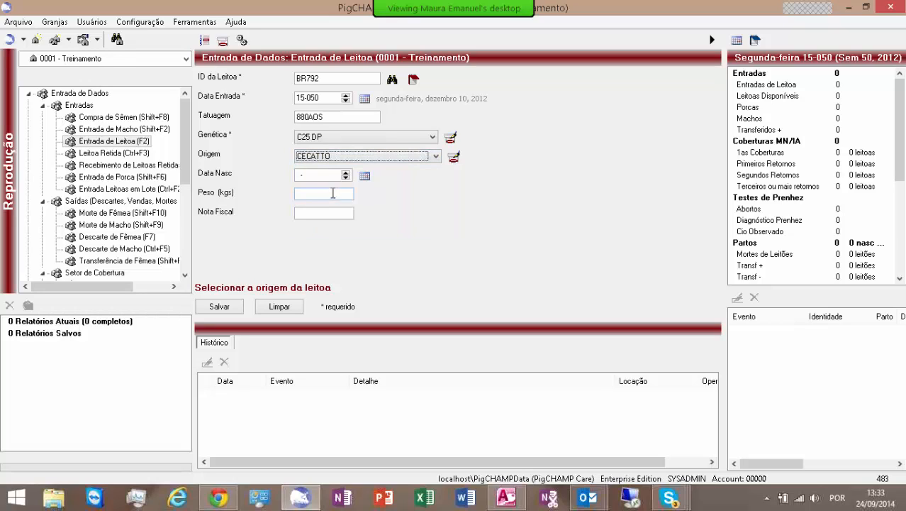
Enter 14-880 as the birth date and 130 kg as the weight of gilt BR792.
{"action": "left_click", "coordinate": [320, 175]}
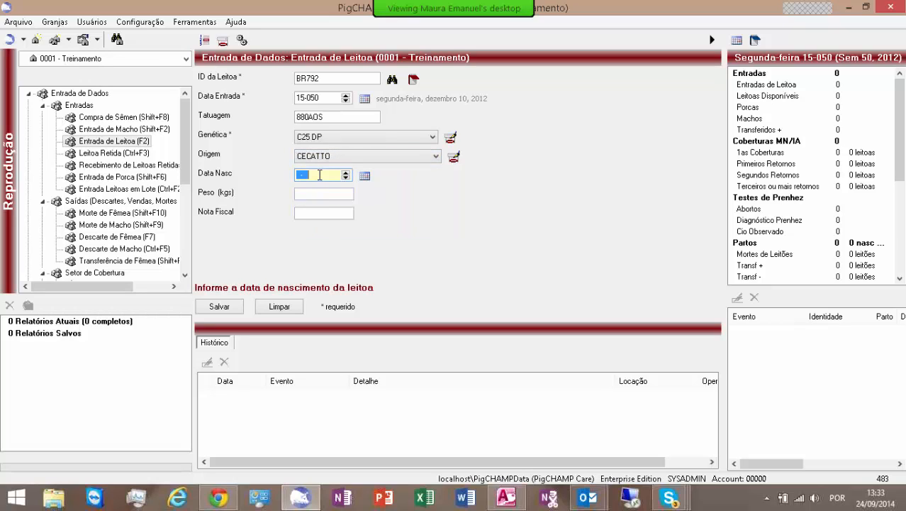
{"action": "type", "text": "14-"}
{"action": "type", "text": "880"}
{"action": "left_click", "coordinate": [314, 193]}
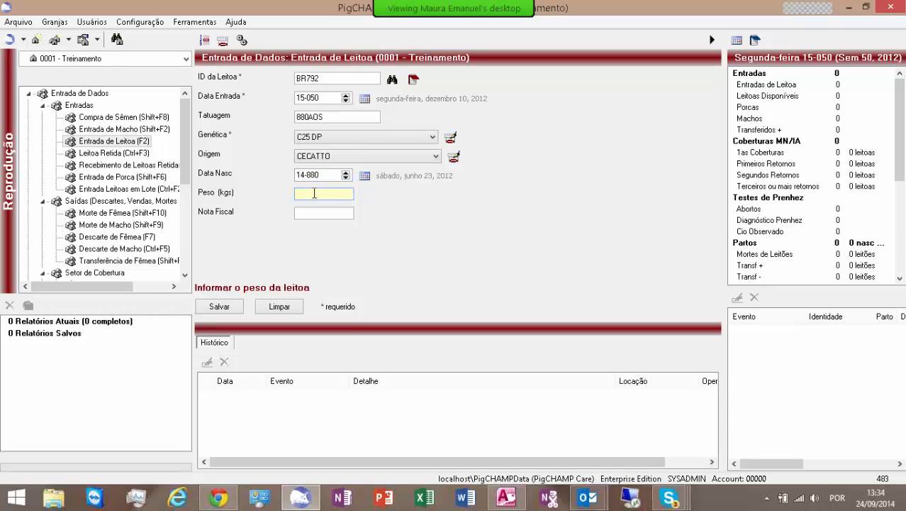
{"action": "type", "text": "130"}
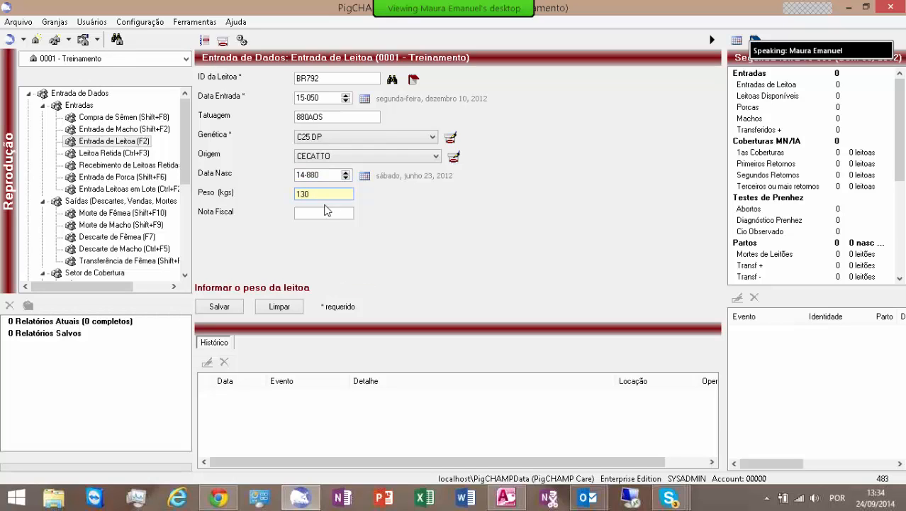
Try to save the BR792 entry with 123124 as its Nota Fiscal number.
{"action": "left_click", "coordinate": [323, 213]}
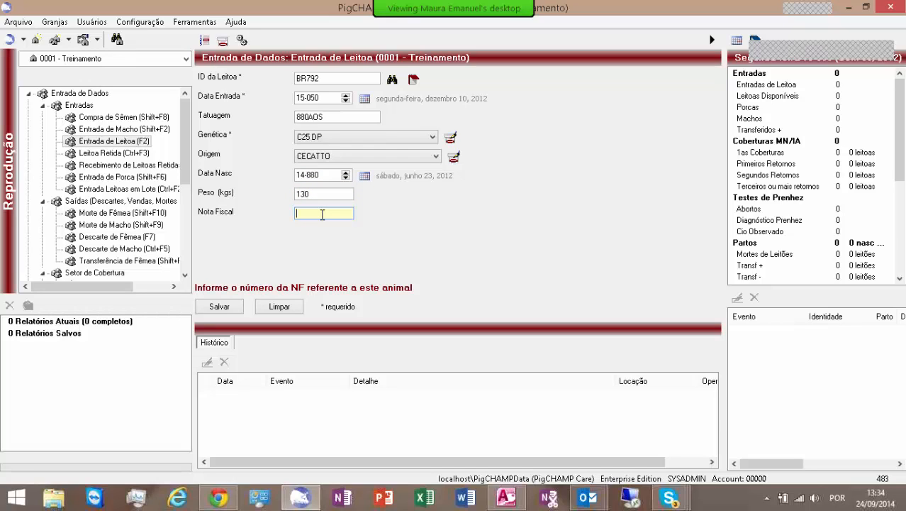
{"action": "type", "text": "123"}
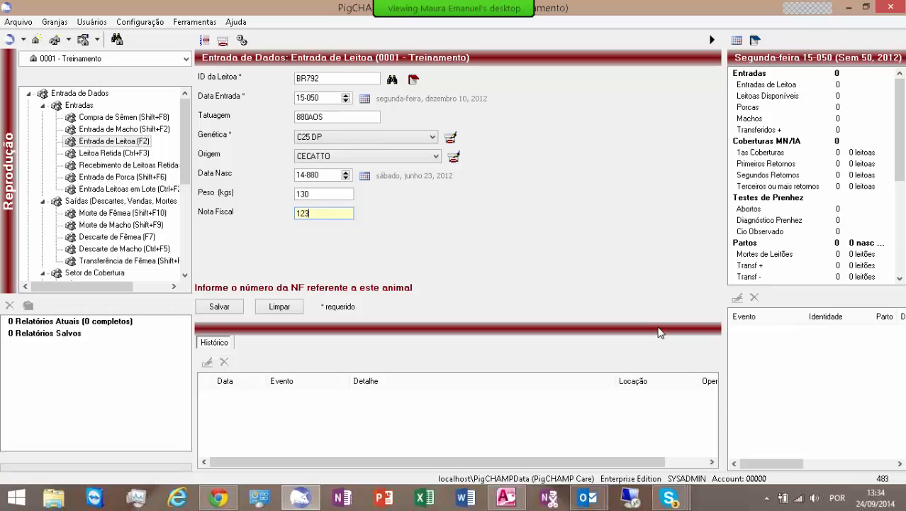
{"action": "type", "text": "124"}
{"action": "left_click", "coordinate": [225, 309]}
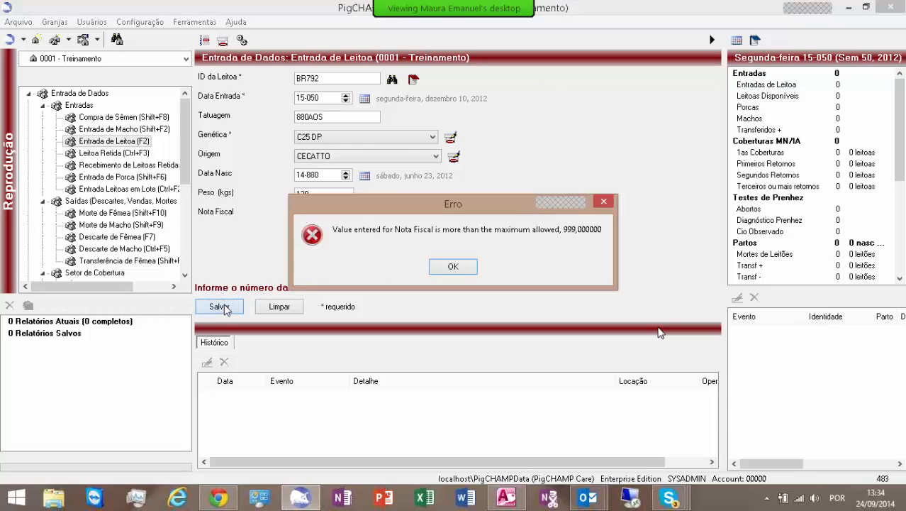
{"action": "left_click", "coordinate": [457, 268]}
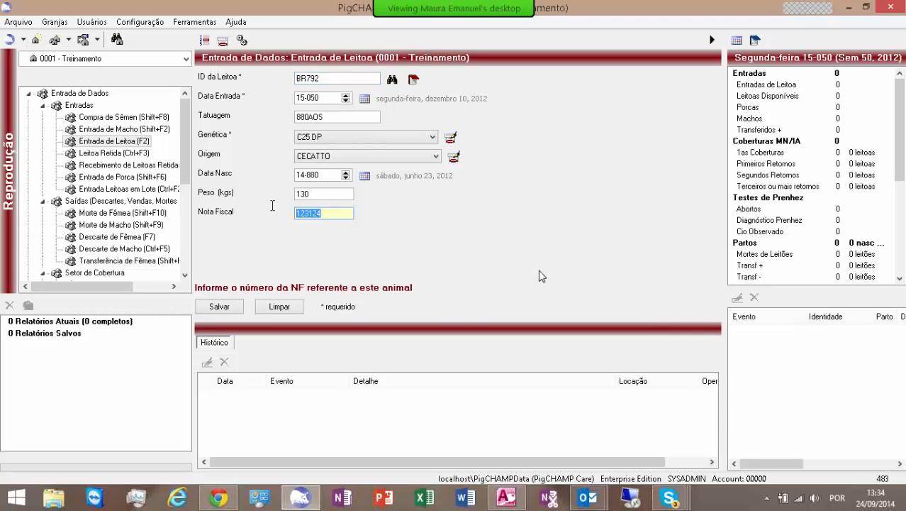
Replace the Nota Fiscal number with 124 and save the BR792 entry.
{"action": "type", "text": "124"}
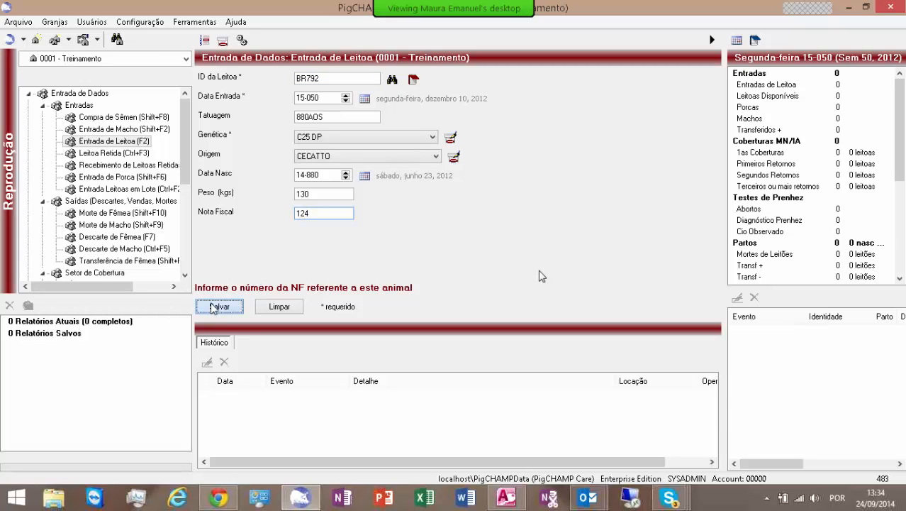
{"action": "left_click", "coordinate": [212, 307]}
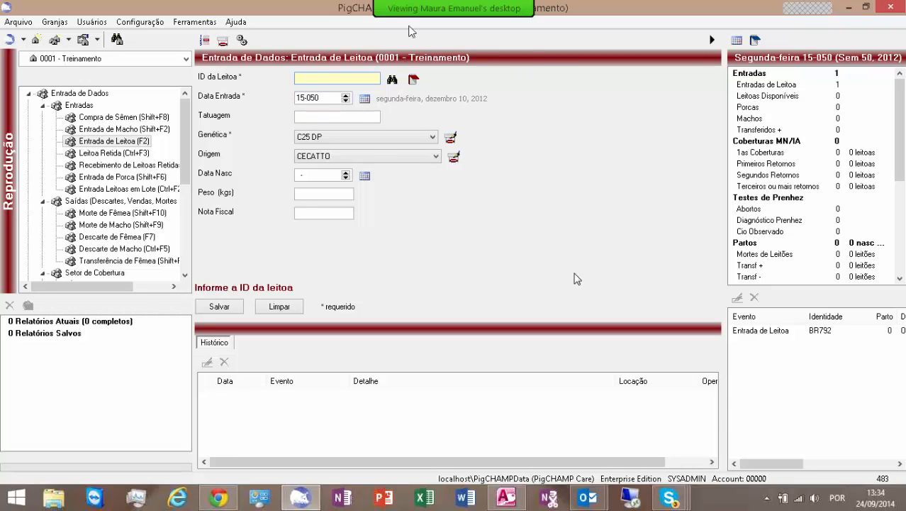
Start a second gilt entry with ID BR293 and tattoo 928CPS, keeping the existing entry date.
{"action": "type", "text": "BR293"}
{"action": "left_click", "coordinate": [334, 118]}
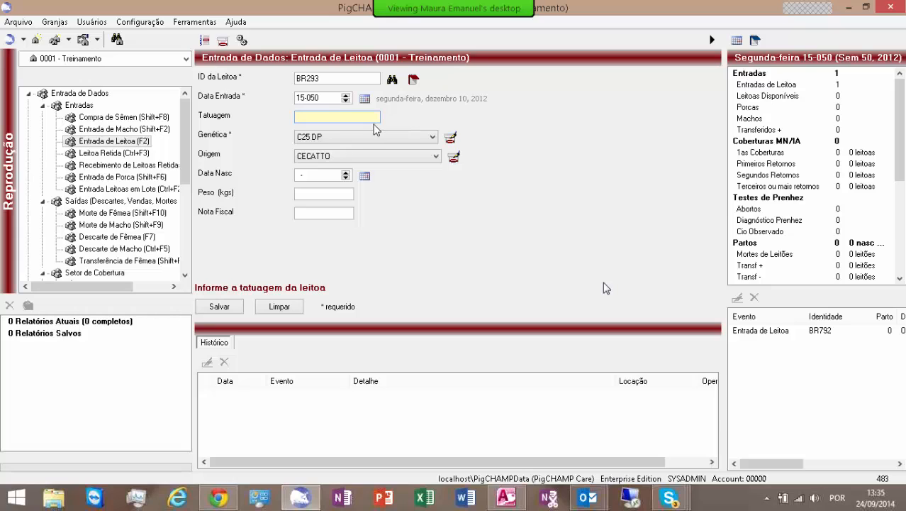
{"action": "type", "text": "928"}
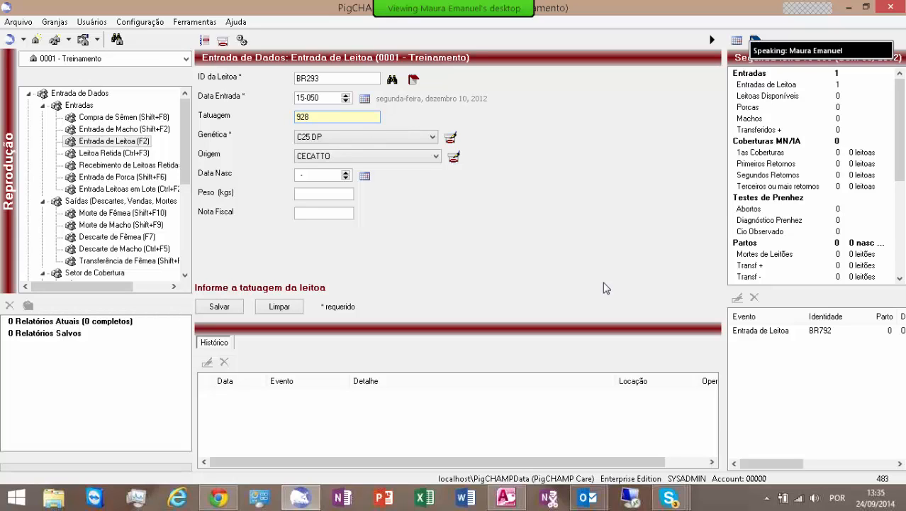
{"action": "type", "text": "CPS"}
{"action": "key", "text": "Tab"}
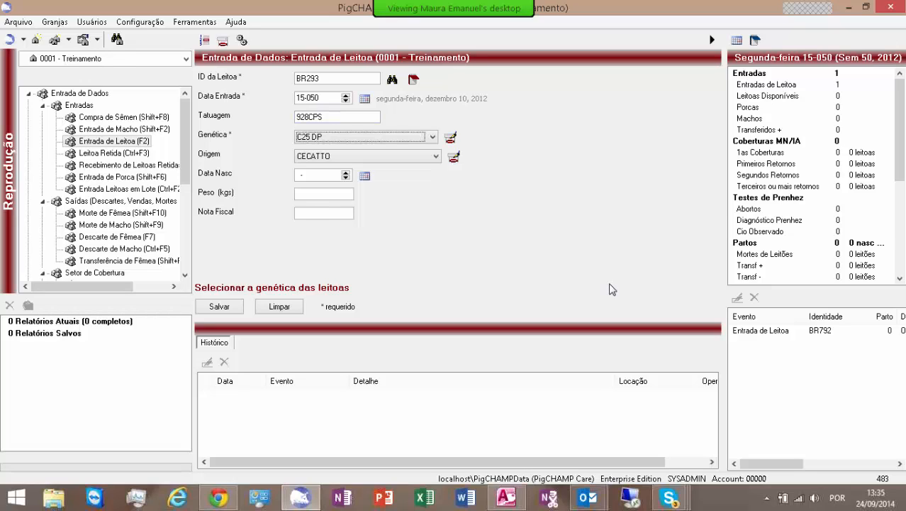
Keep the preset genetics and origin for BR293, and enter birth date 14-928 and weight 130 kg.
{"action": "key", "text": "Tab"}
{"action": "key", "text": "Tab"}
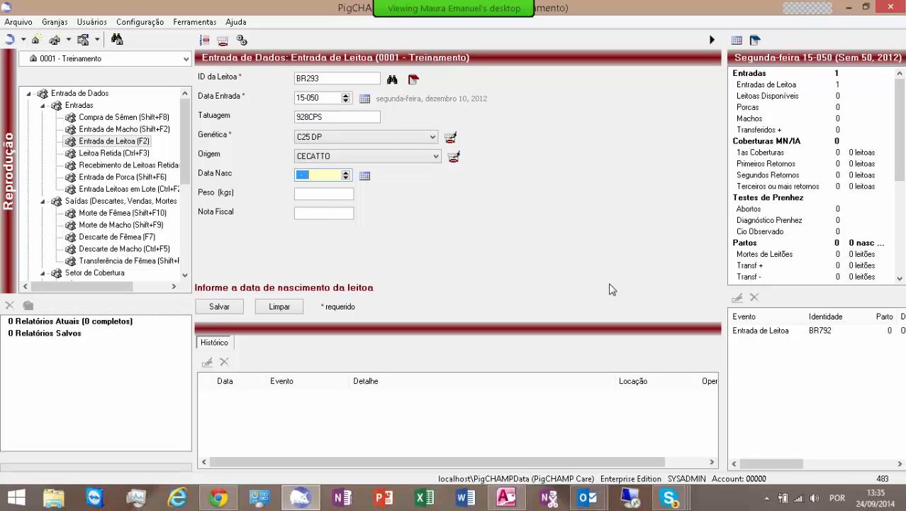
{"action": "type", "text": "14-928"}
{"action": "left_click", "coordinate": [315, 195]}
{"action": "type", "text": "130"}
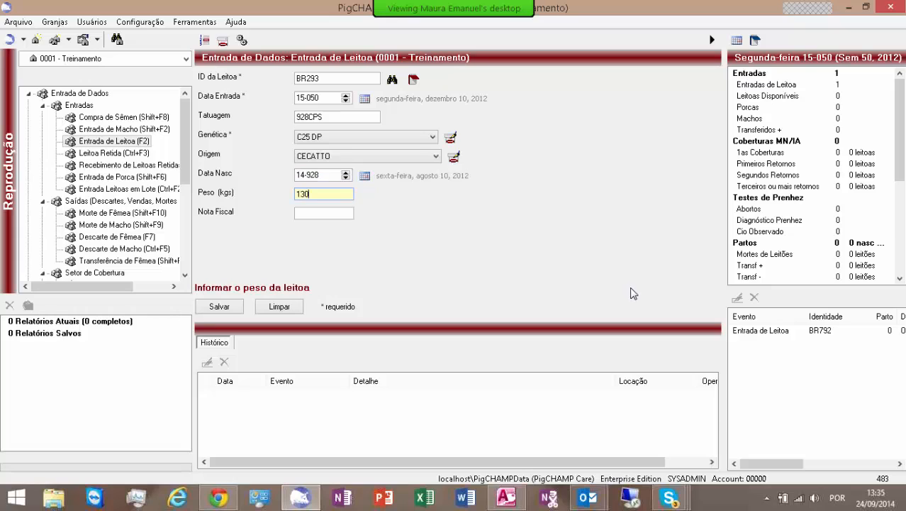
Enter 125 as the Nota Fiscal number of gilt BR293 and save the entry.
{"action": "left_click", "coordinate": [305, 213]}
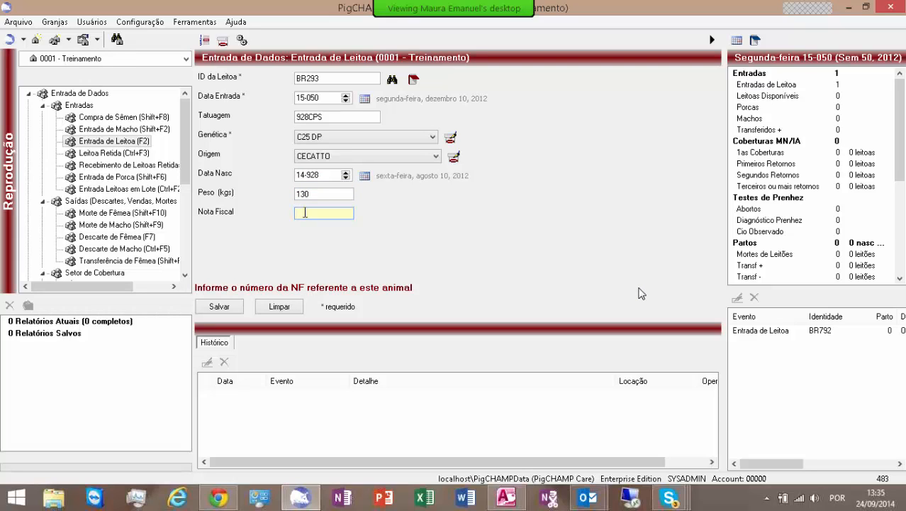
{"action": "type", "text": "125"}
{"action": "left_click", "coordinate": [220, 307]}
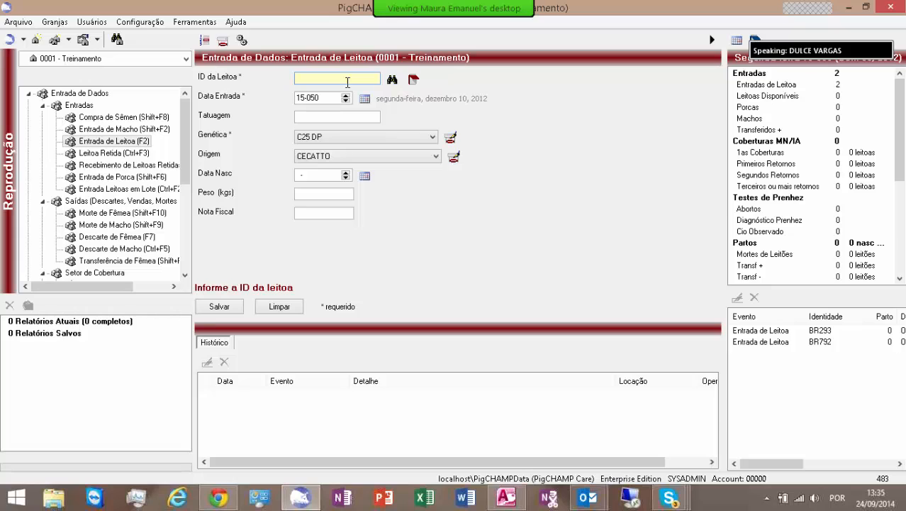
Start a third gilt entry with ID VD932, entry date 15-100 and tattoo 930BSO.
{"action": "type", "text": "VD932"}
{"action": "key", "text": "Tab"}
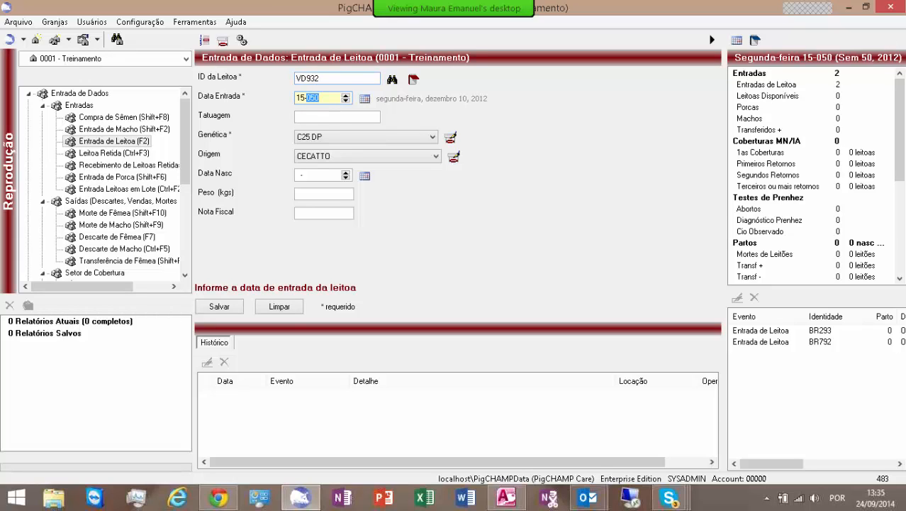
{"action": "type", "text": "100"}
{"action": "key", "text": "Tab"}
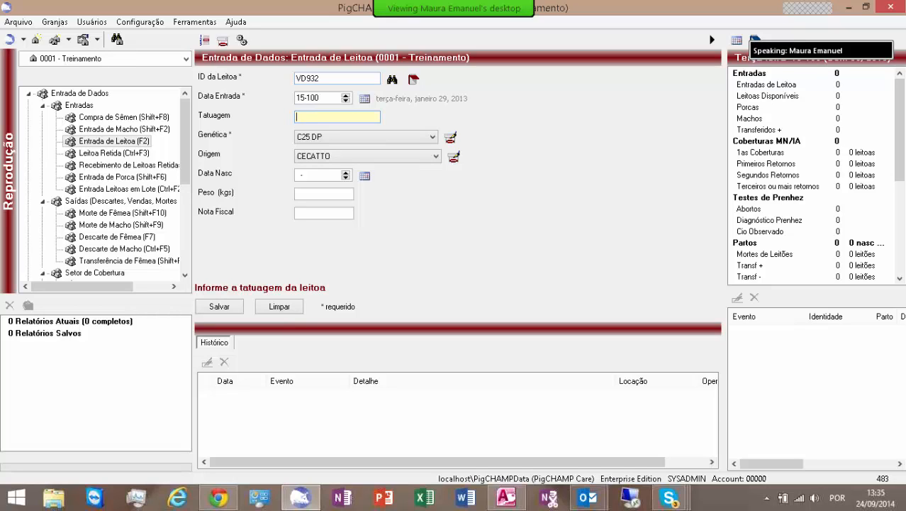
{"action": "type", "text": "930BSO"}
{"action": "key", "text": "Tab"}
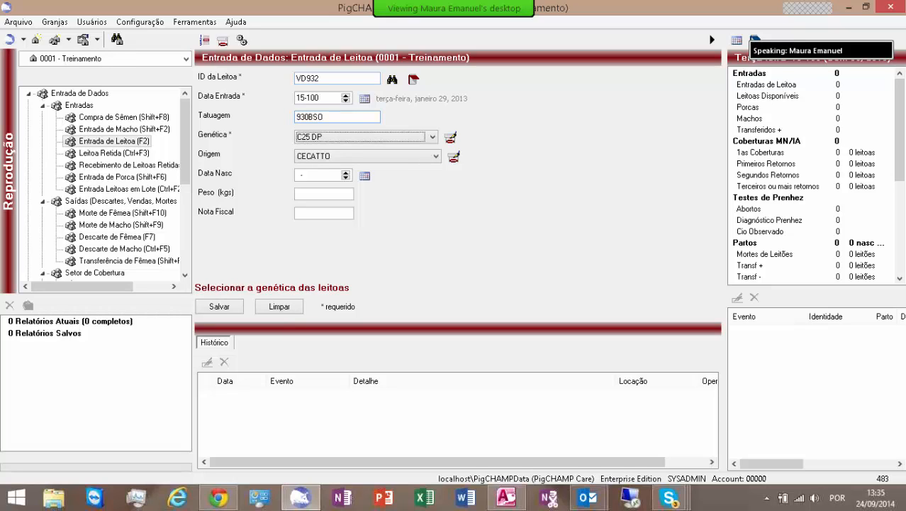
Set the genetics of gilt VD932 to C31 and its origin to COTRISOJA.
{"action": "left_click", "coordinate": [433, 137]}
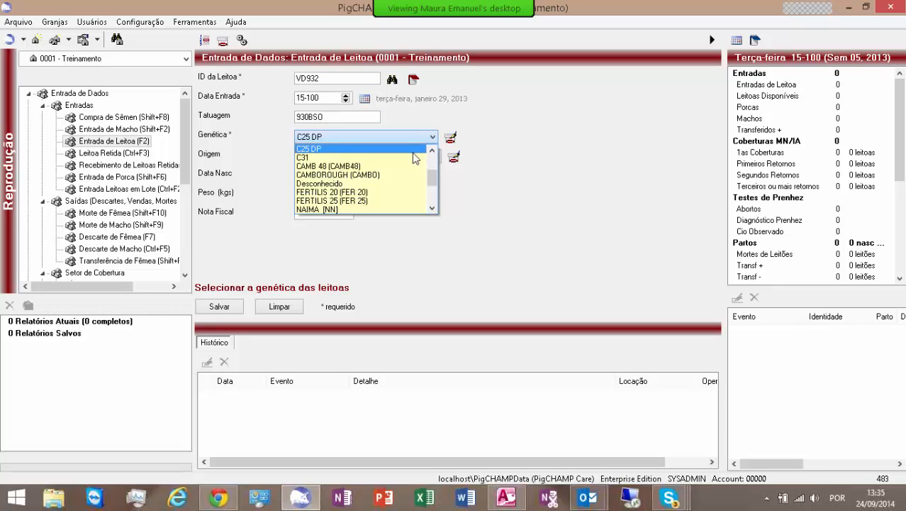
{"action": "left_click", "coordinate": [415, 156]}
{"action": "left_click", "coordinate": [435, 159]}
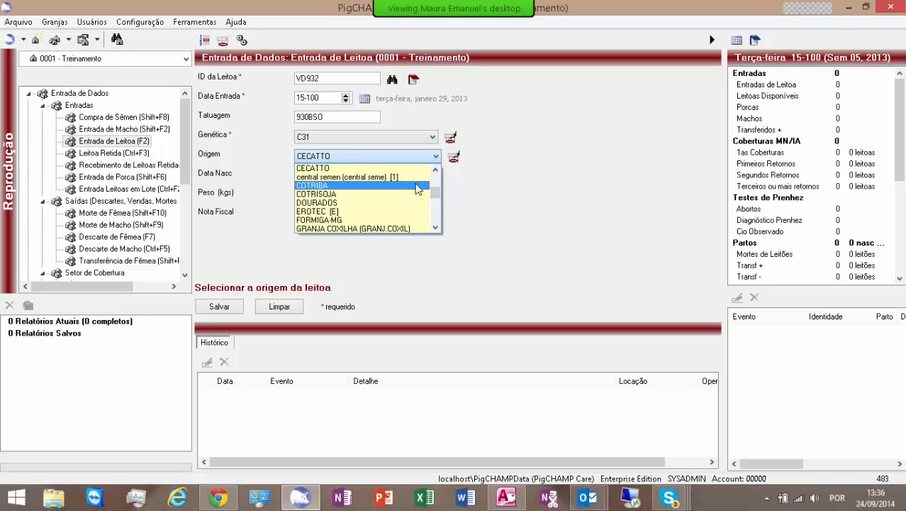
{"action": "left_click", "coordinate": [400, 194]}
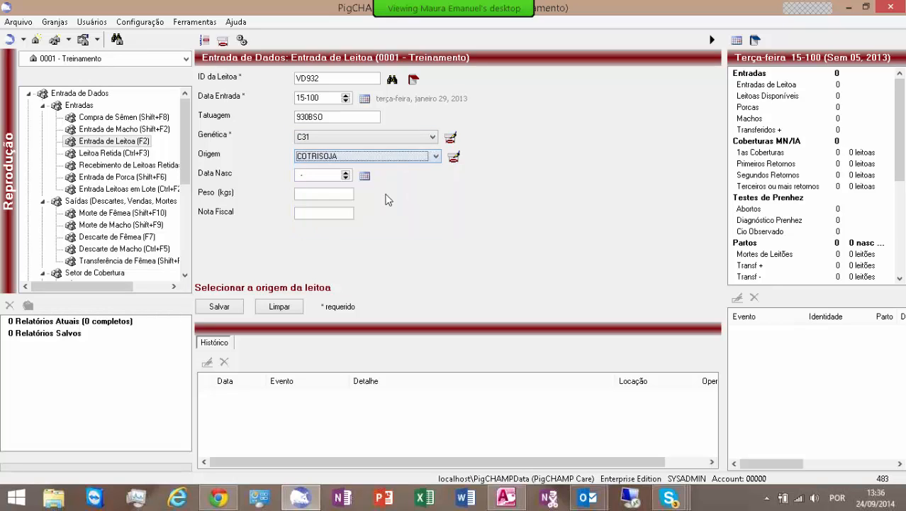
Enter 14-930 as the birth date and 135 kg as the weight of gilt VD932.
{"action": "left_click", "coordinate": [316, 177]}
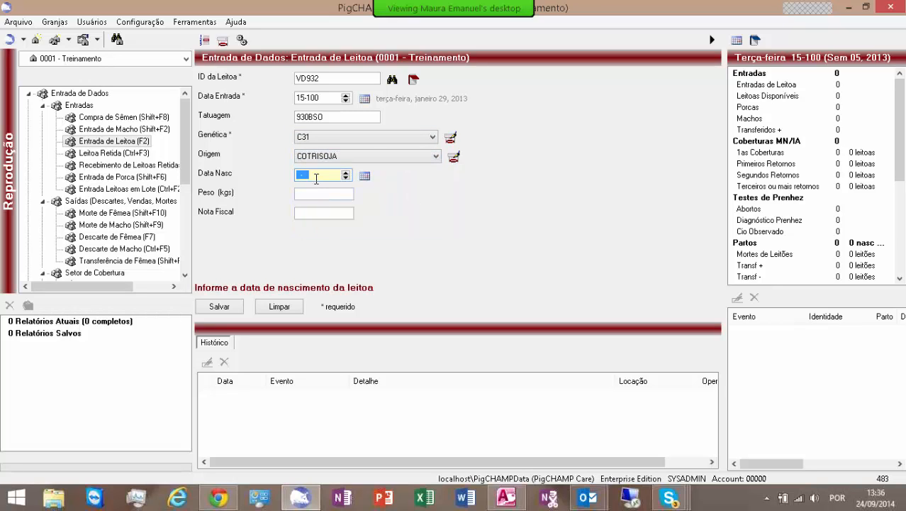
{"action": "type", "text": "14-930"}
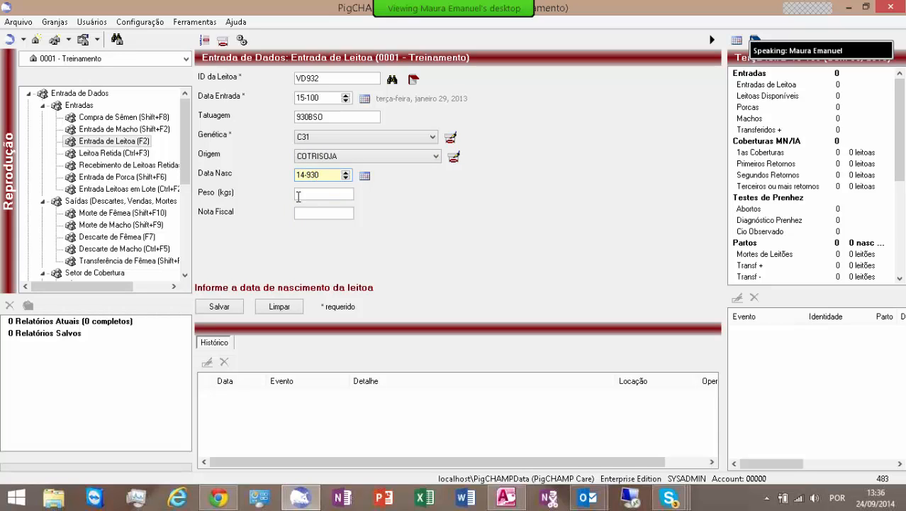
{"action": "left_click", "coordinate": [303, 196]}
{"action": "type", "text": "135"}
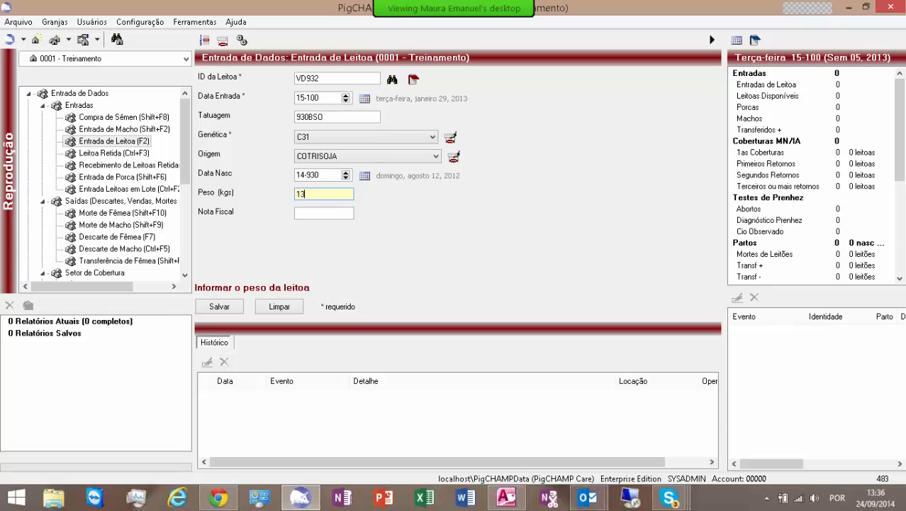
Enter 128 as the Nota Fiscal number of gilt VD932 and save the entry.
{"action": "left_click", "coordinate": [321, 213]}
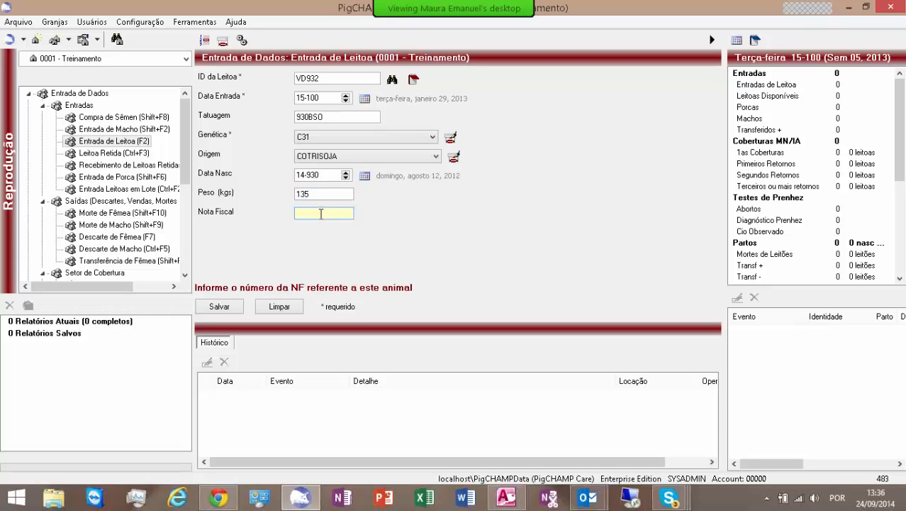
{"action": "type", "text": "128"}
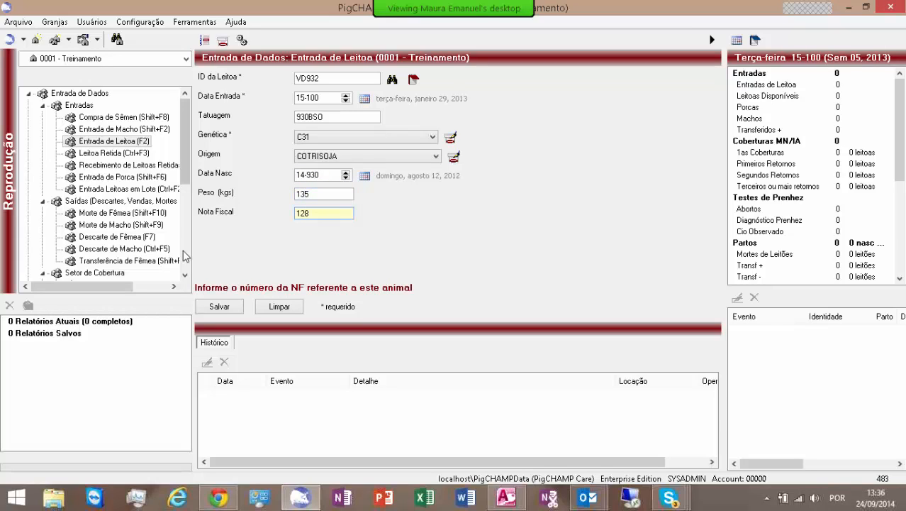
{"action": "left_click", "coordinate": [219, 307]}
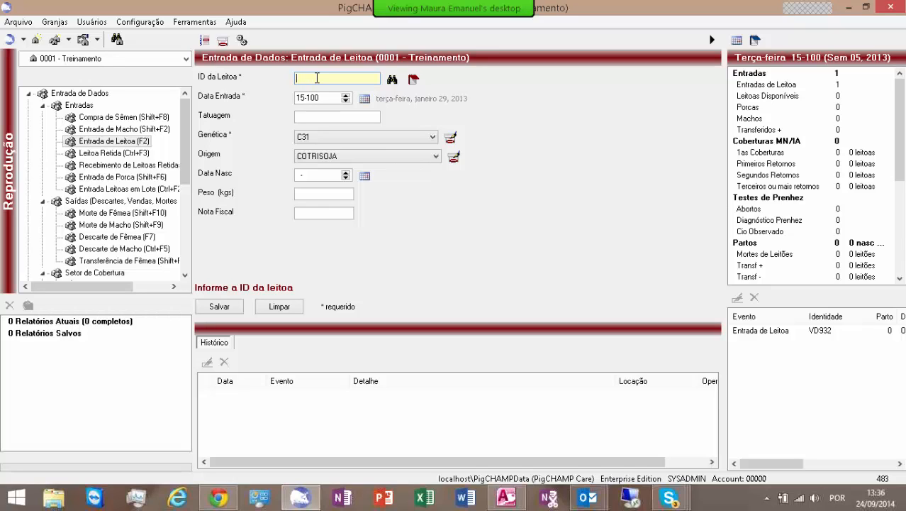
Start a gilt entry with ID LJ400 and tattoo 932AAN, keeping entry date 15-100, genetics C31 and origin COTRISOJA.
{"action": "type", "text": "LJ400"}
{"action": "key", "text": "Tab"}
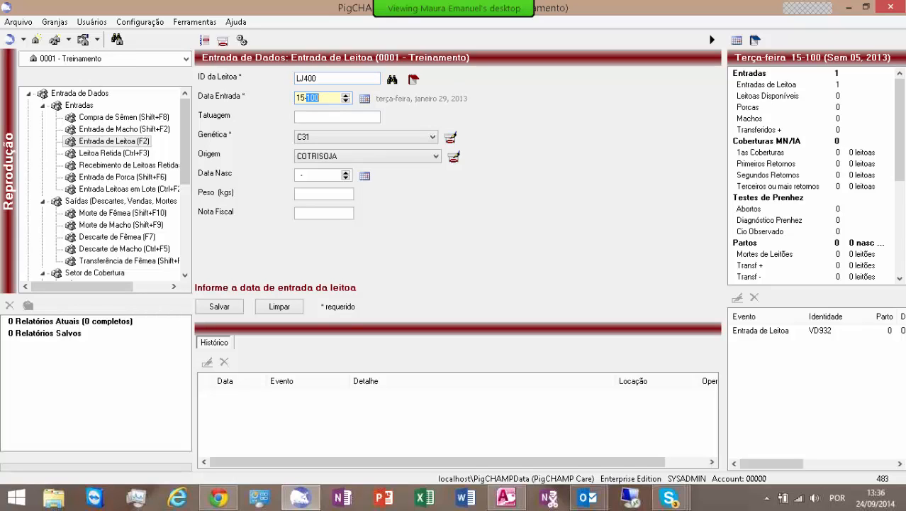
{"action": "key", "text": "Tab"}
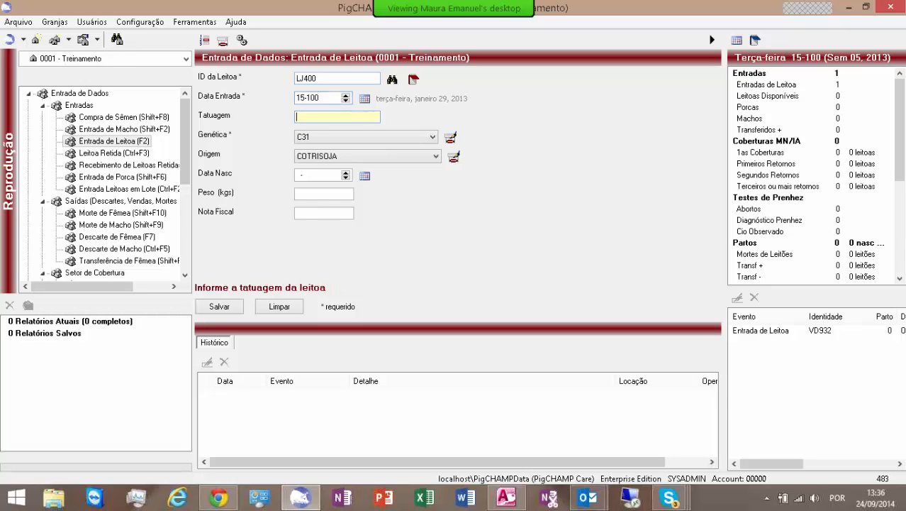
{"action": "type", "text": "932AAN"}
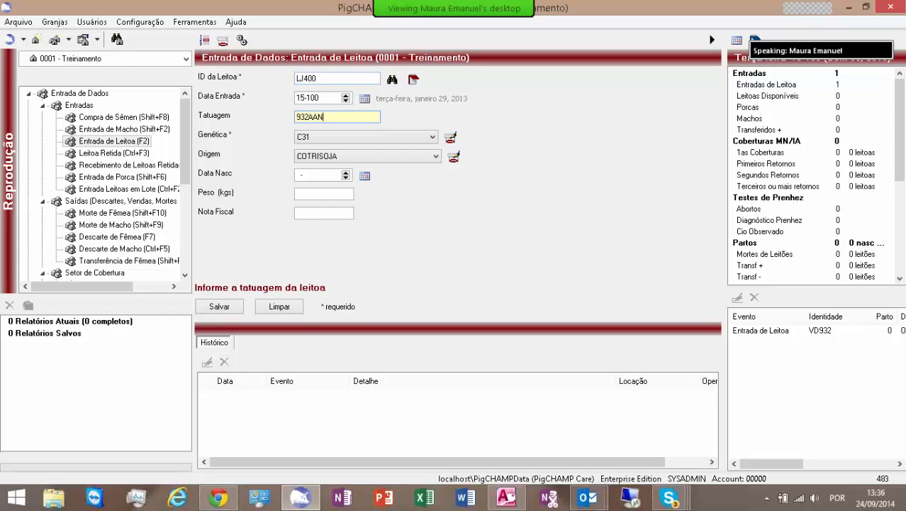
{"action": "key", "text": "Tab"}
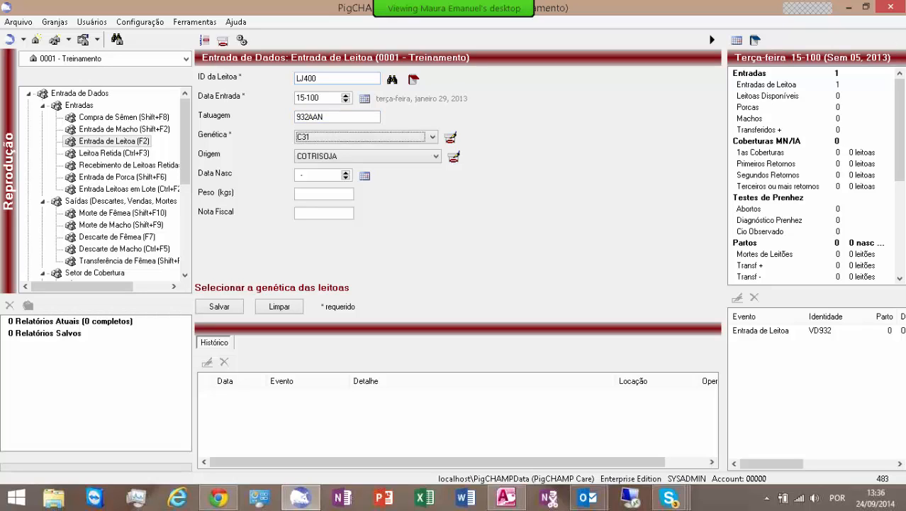
{"action": "key", "text": "Tab"}
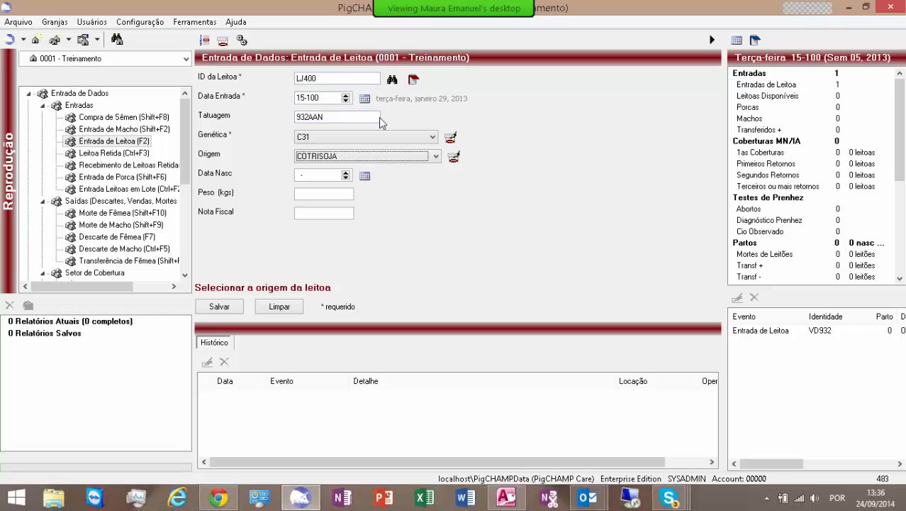
{"action": "key", "text": "Tab"}
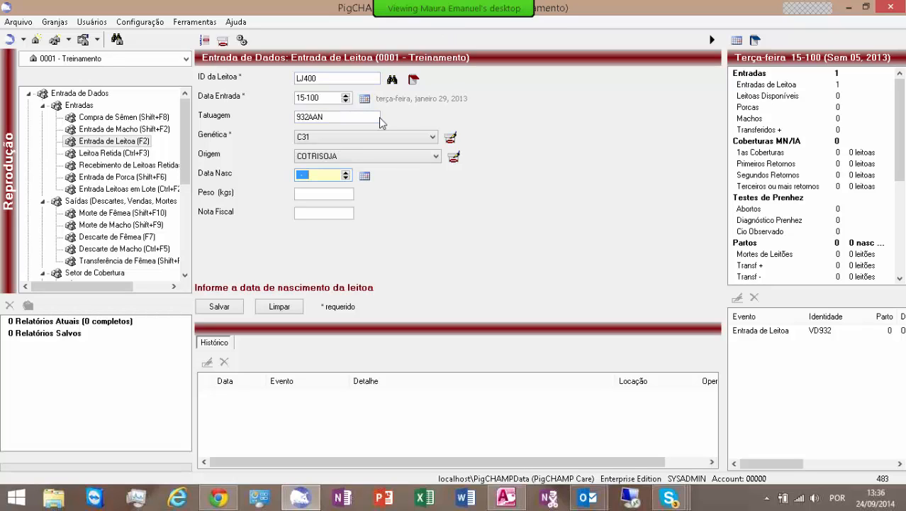
Enter birth date 14-932, weight 135 kg and Nota Fiscal 125 for gilt LJ400, and save the entry.
{"action": "type", "text": "14-932"}
{"action": "key", "text": "Tab"}
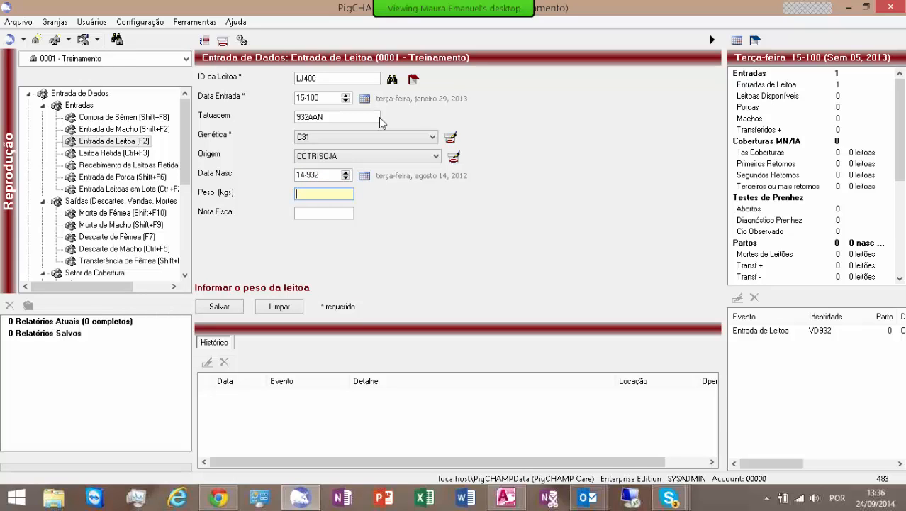
{"action": "type", "text": "135"}
{"action": "key", "text": "Tab"}
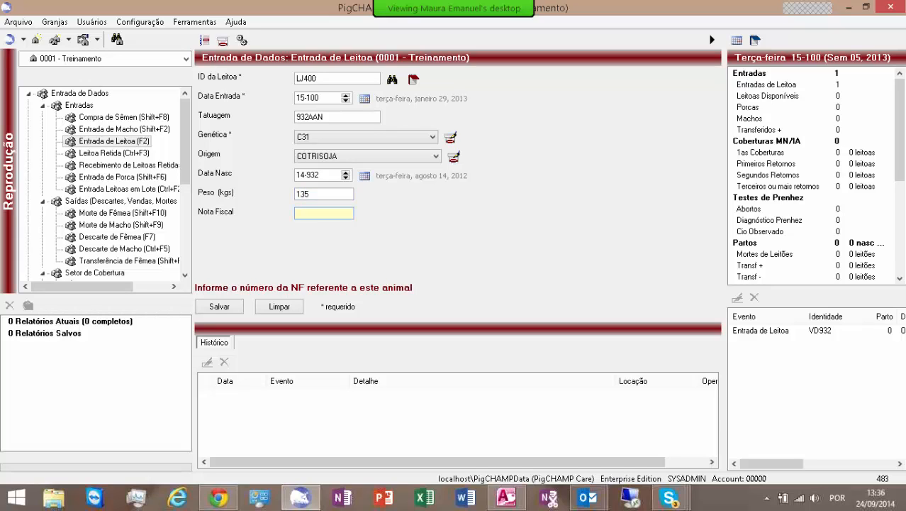
{"action": "type", "text": "125"}
{"action": "left_click", "coordinate": [226, 308]}
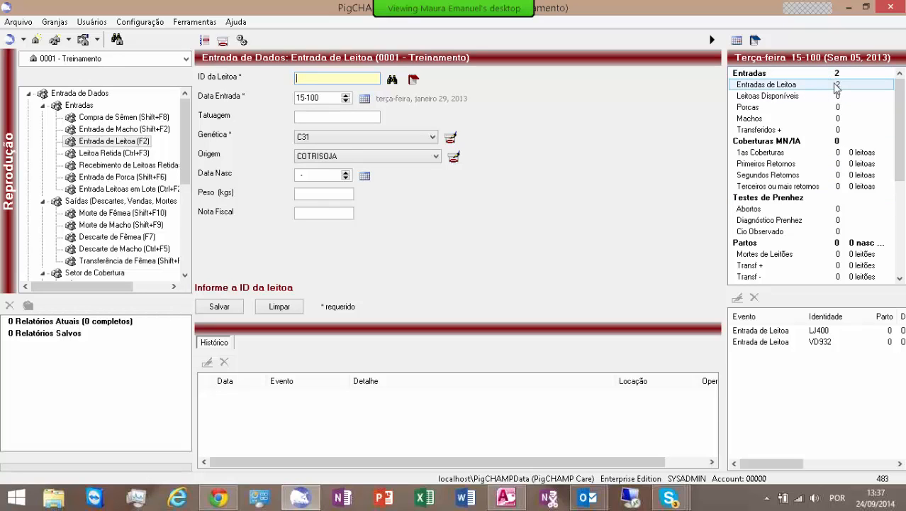
Widen the daily summary area and examine the day's event categories and the details of its recorded gilt entries.
{"action": "left_click_drag", "start_coordinate": [899, 158], "coordinate": [899, 255]}
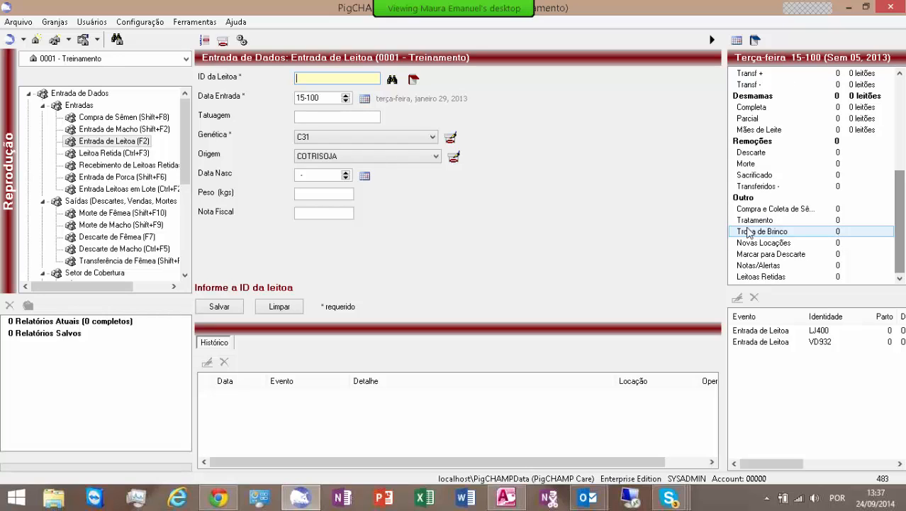
{"action": "left_click_drag", "start_coordinate": [723, 210], "coordinate": [658, 210]}
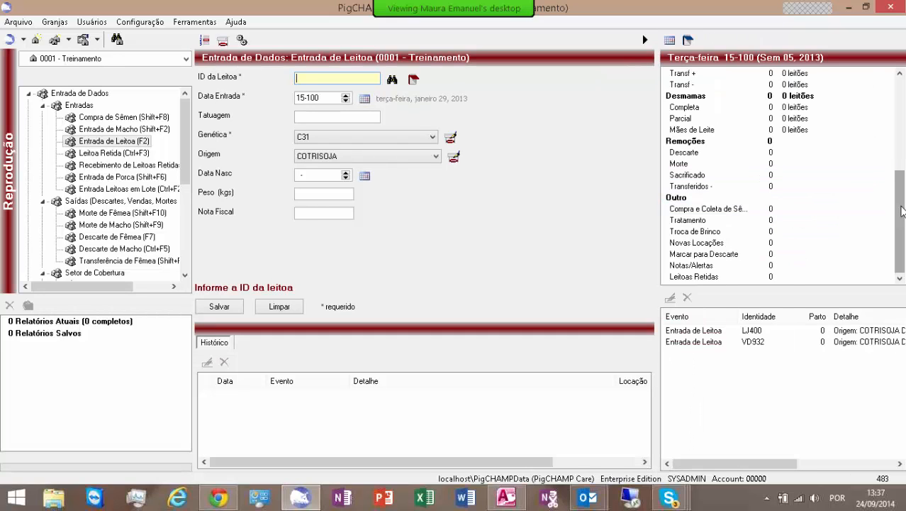
{"action": "left_click_drag", "start_coordinate": [902, 211], "coordinate": [902, 111]}
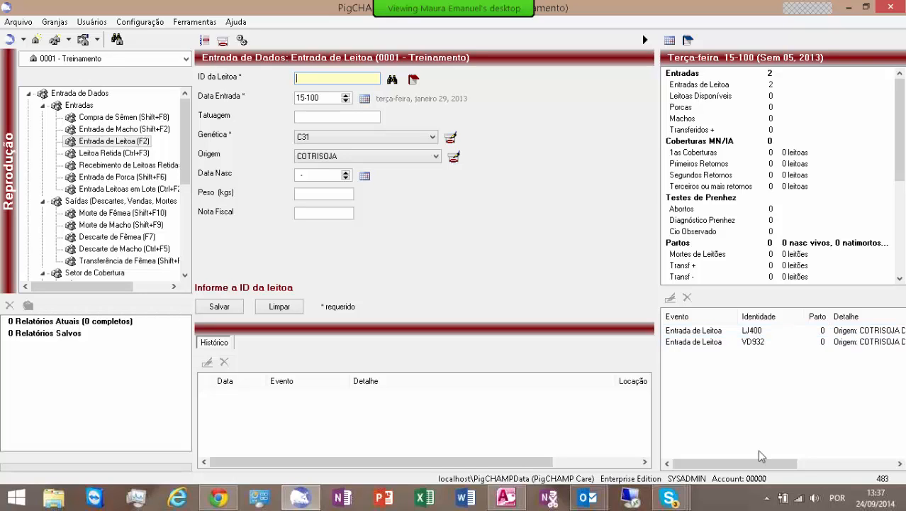
{"action": "left_click_drag", "start_coordinate": [759, 466], "coordinate": [835, 465]}
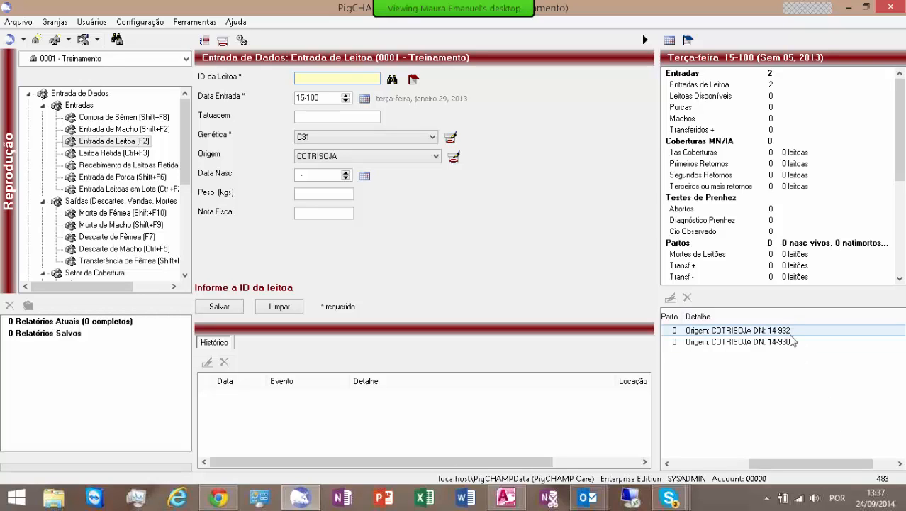
{"action": "left_click_drag", "start_coordinate": [804, 465], "coordinate": [713, 469]}
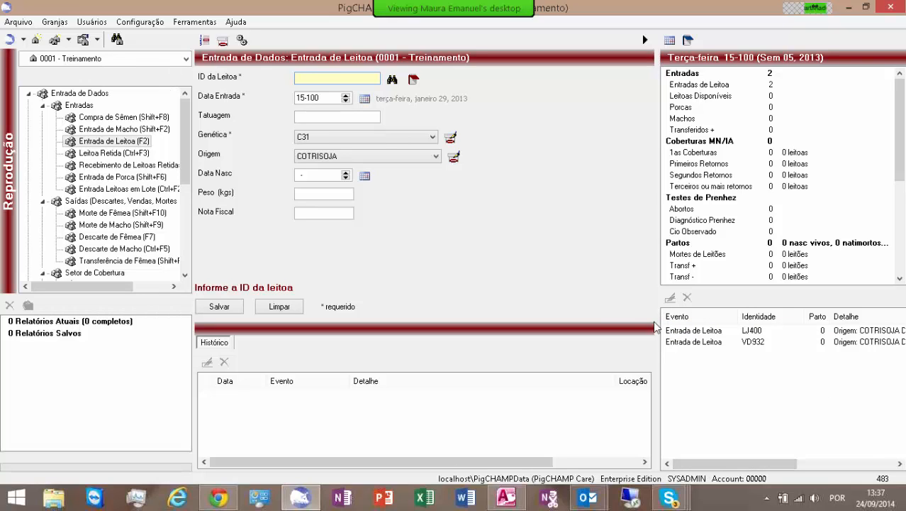
Open the saved entries of gilts LJ400 and VD932 from the day's event list, and return to LJ400 to view its event history.
{"action": "left_click", "coordinate": [753, 331]}
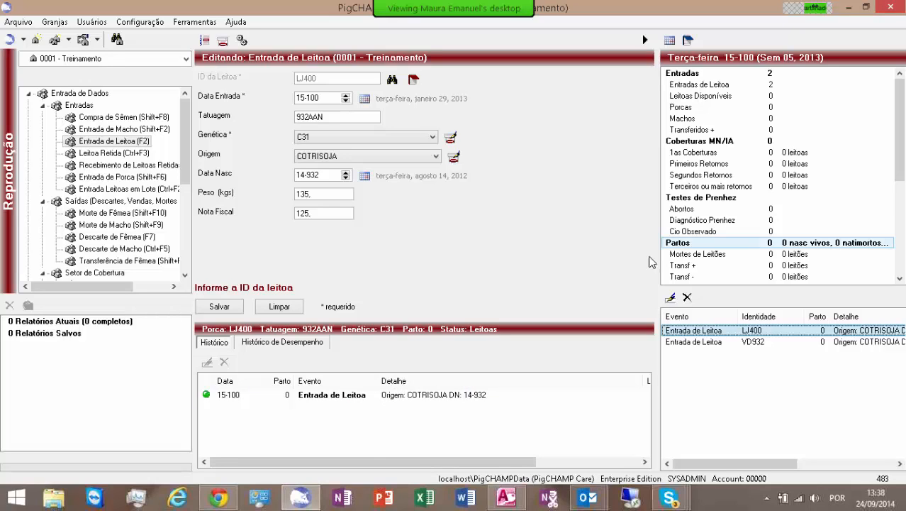
{"action": "left_click", "coordinate": [728, 343]}
{"action": "left_click", "coordinate": [722, 331]}
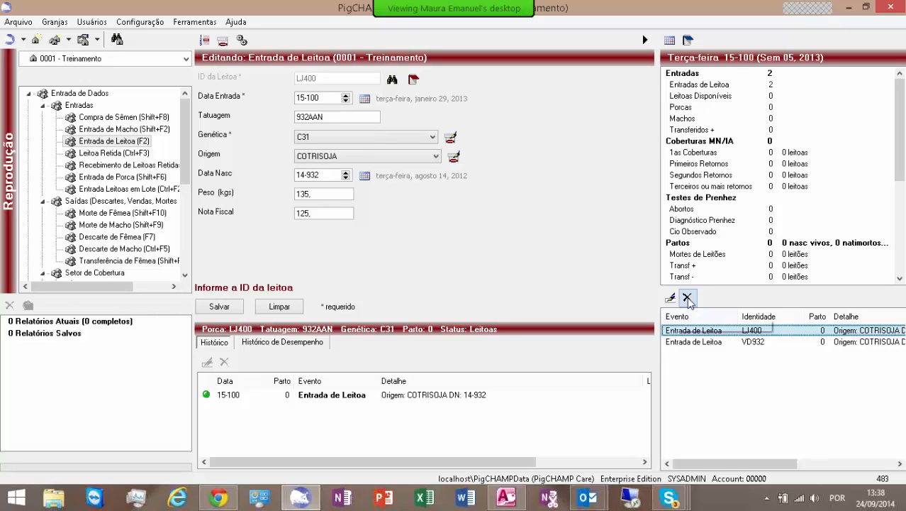
{"action": "left_click", "coordinate": [334, 398]}
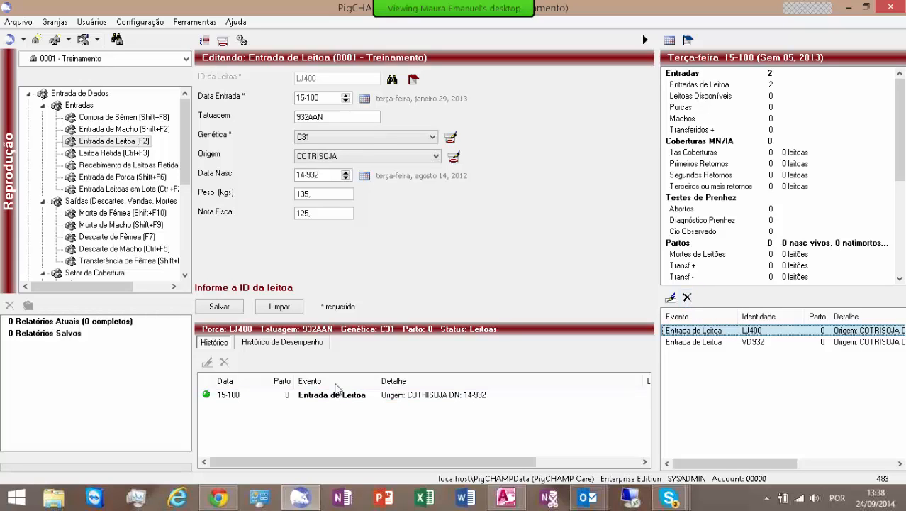
Examine the full performance history of gilt LJ400 and compare it with the gilt's event history.
{"action": "left_click", "coordinate": [278, 345]}
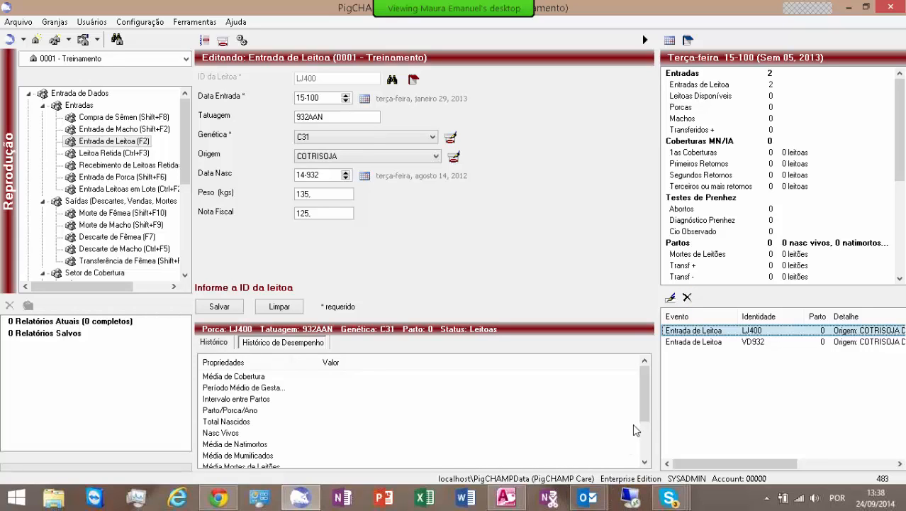
{"action": "left_click", "coordinate": [645, 462]}
{"action": "left_click", "coordinate": [645, 462]}
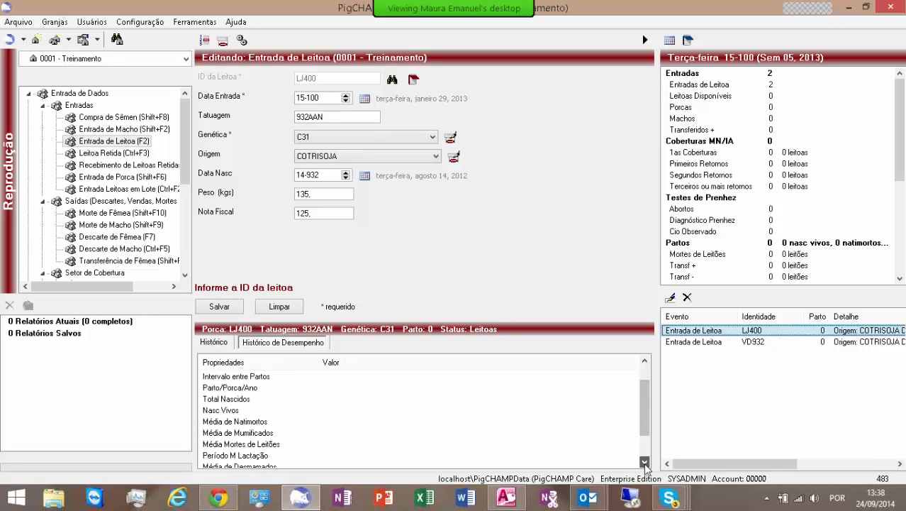
{"action": "left_click", "coordinate": [645, 462]}
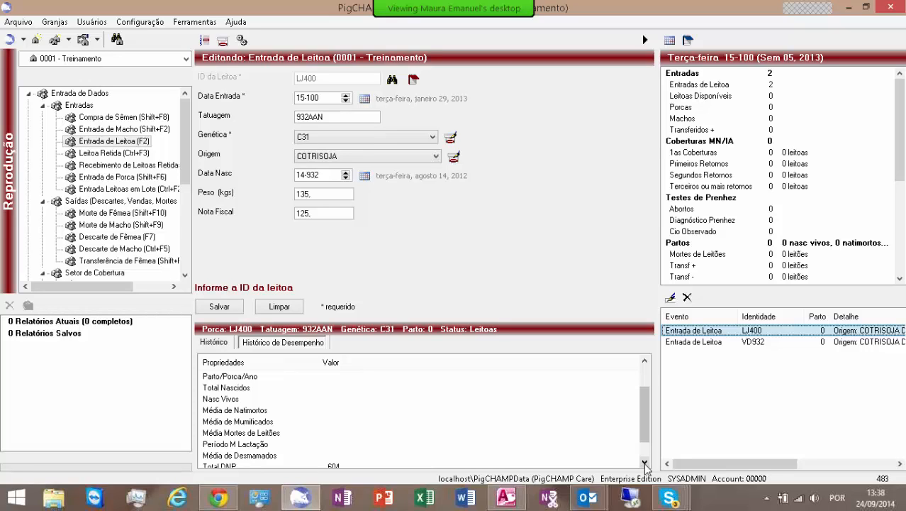
{"action": "left_click", "coordinate": [644, 462]}
{"action": "left_click", "coordinate": [645, 462]}
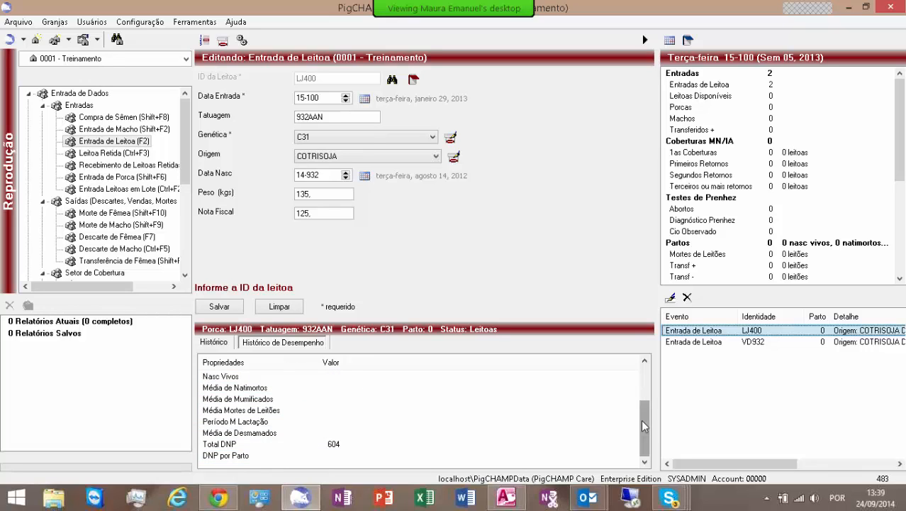
{"action": "left_click_drag", "start_coordinate": [641, 419], "coordinate": [642, 362]}
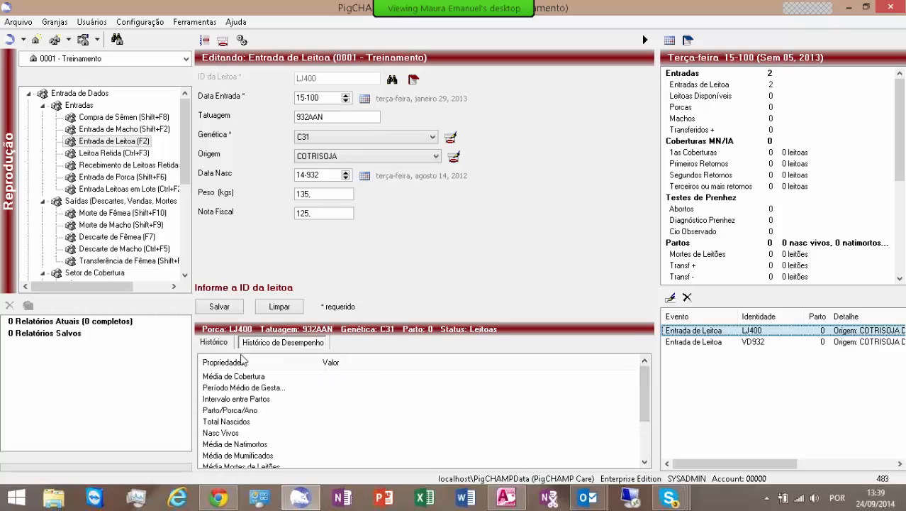
{"action": "left_click", "coordinate": [215, 342]}
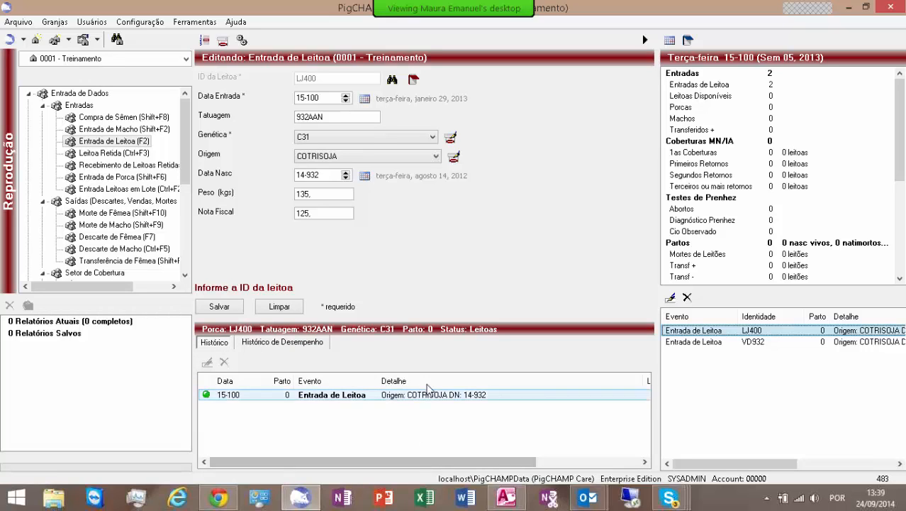
{"action": "left_click", "coordinate": [308, 346]}
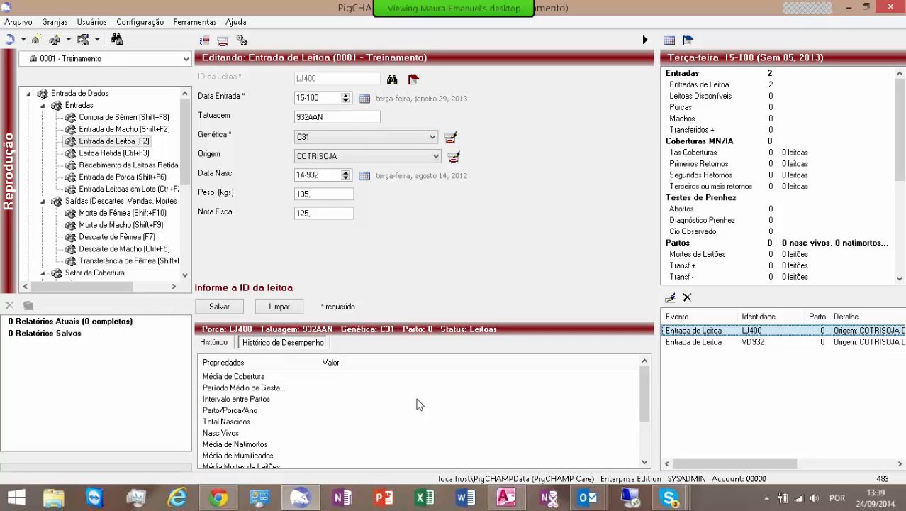